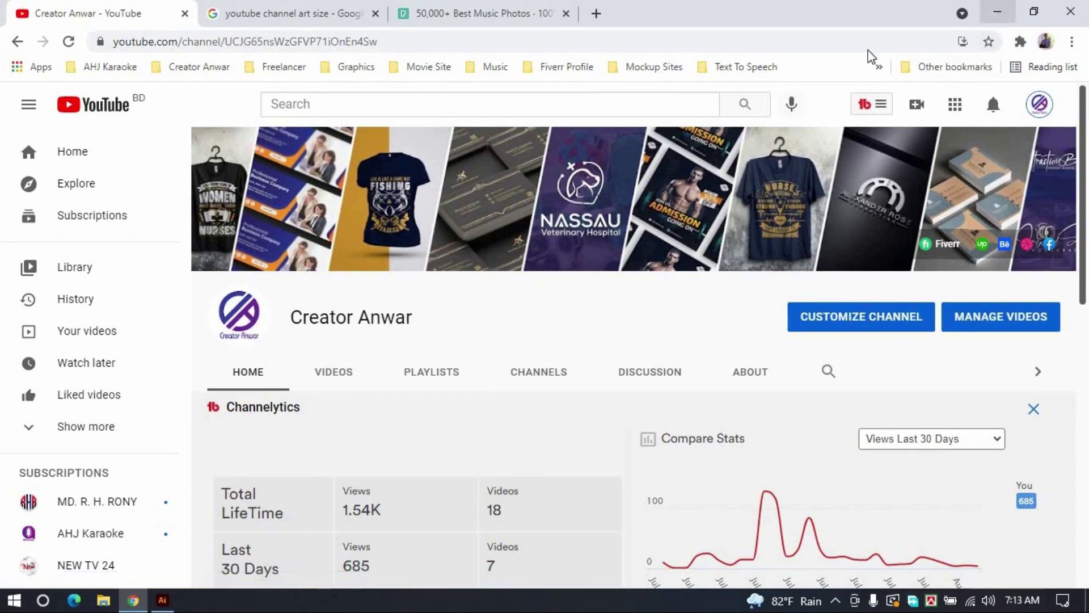
Switch to Adobe Illustrator and start a new document named "Youtube Channel Art".
left_click(170, 603)
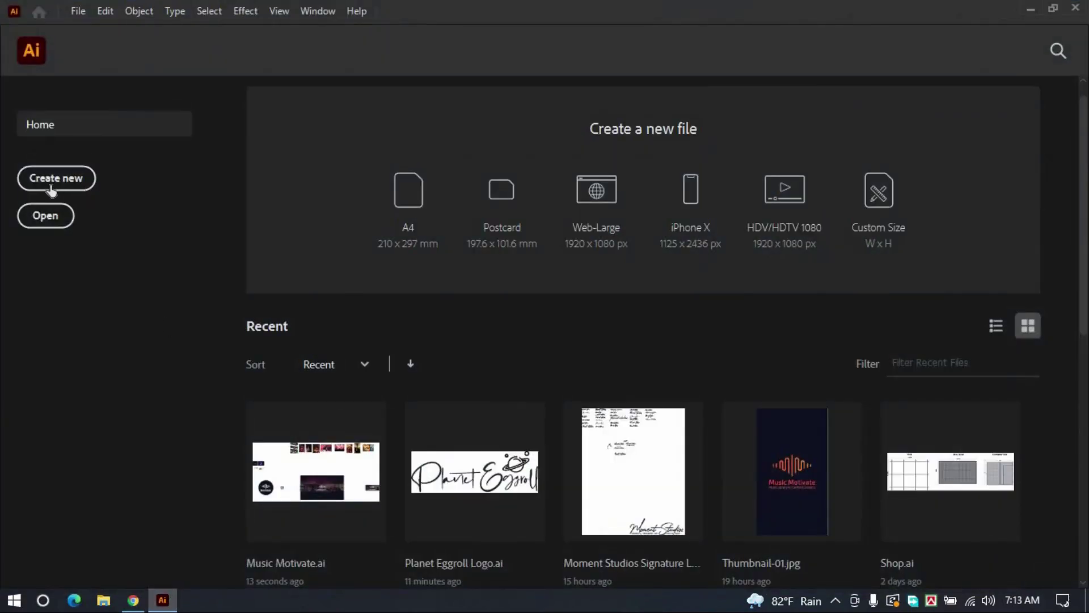
left_click(78, 12)
left_click(96, 29)
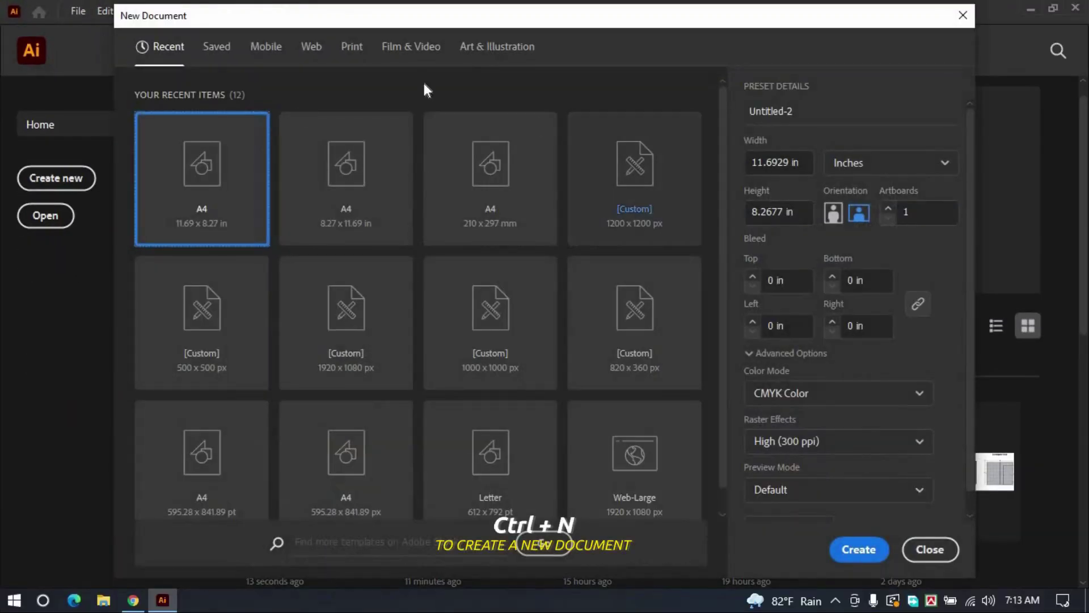
left_click(833, 110)
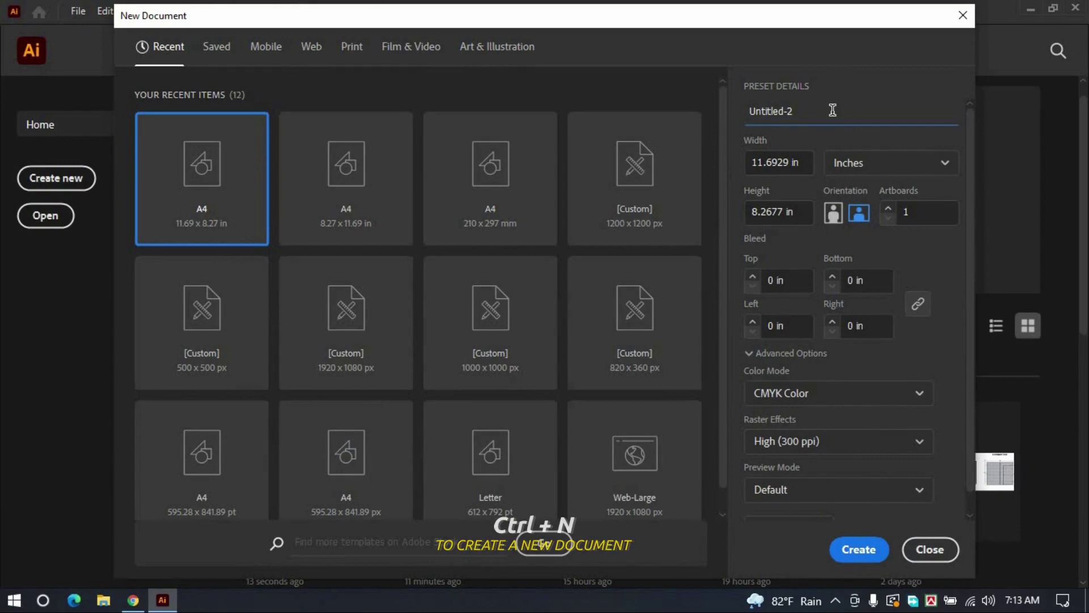
triple_click(832, 109)
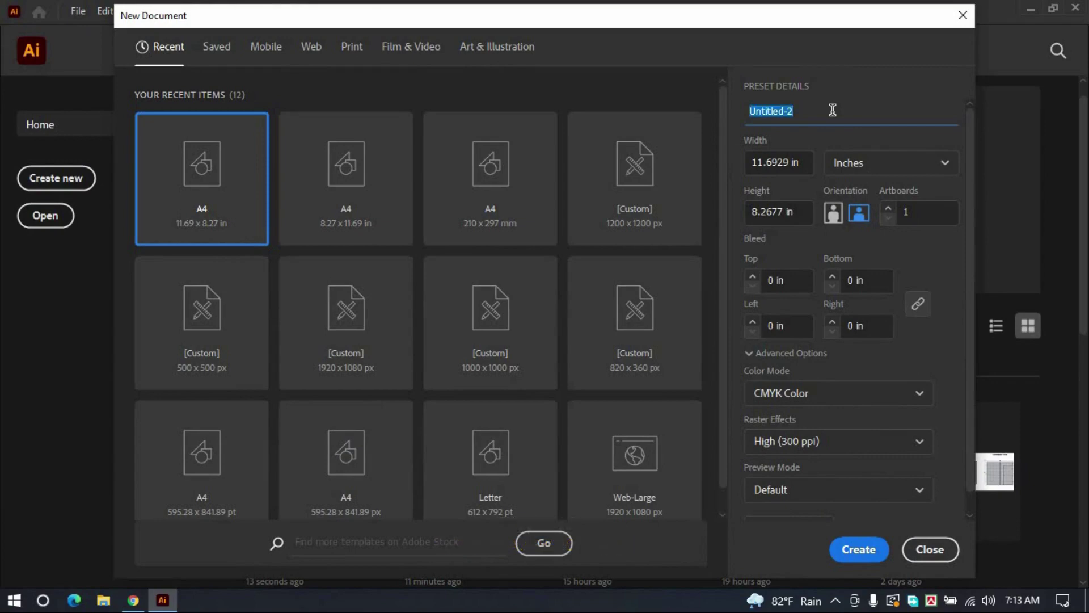
type("Youtube Channel Art")
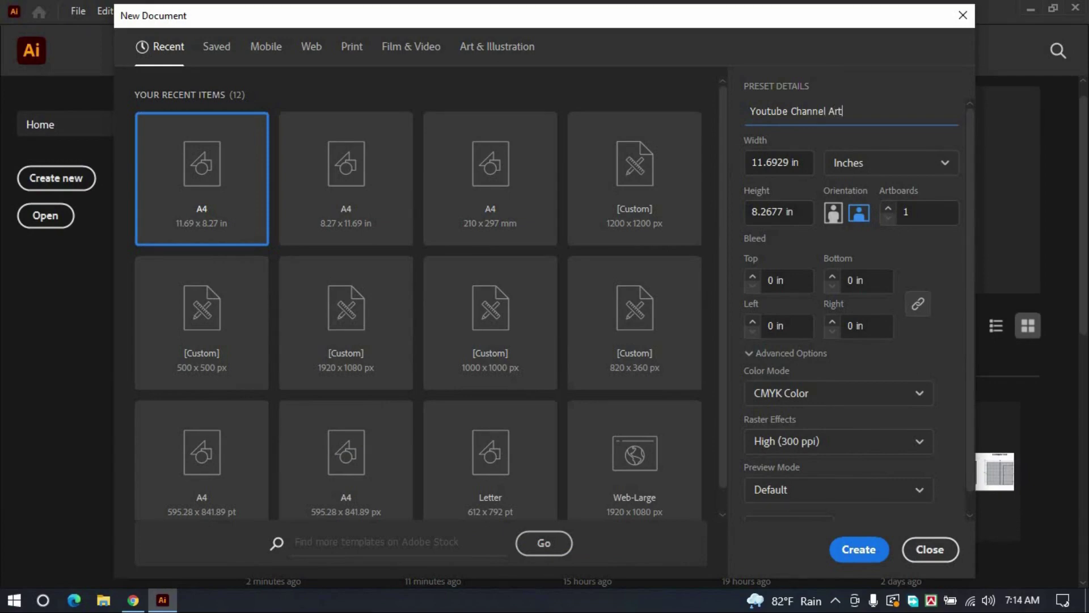
Set the document units to pixels with a width of 2560 px and height of 1440 px, and create it.
left_click(839, 163)
left_click(804, 184)
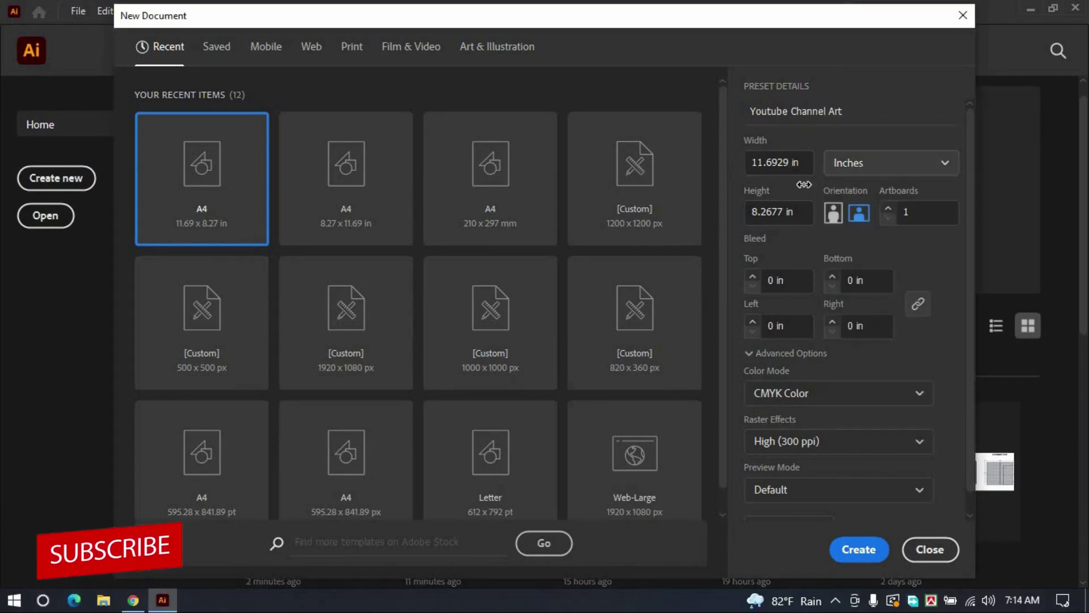
triple_click(776, 161)
type("25")
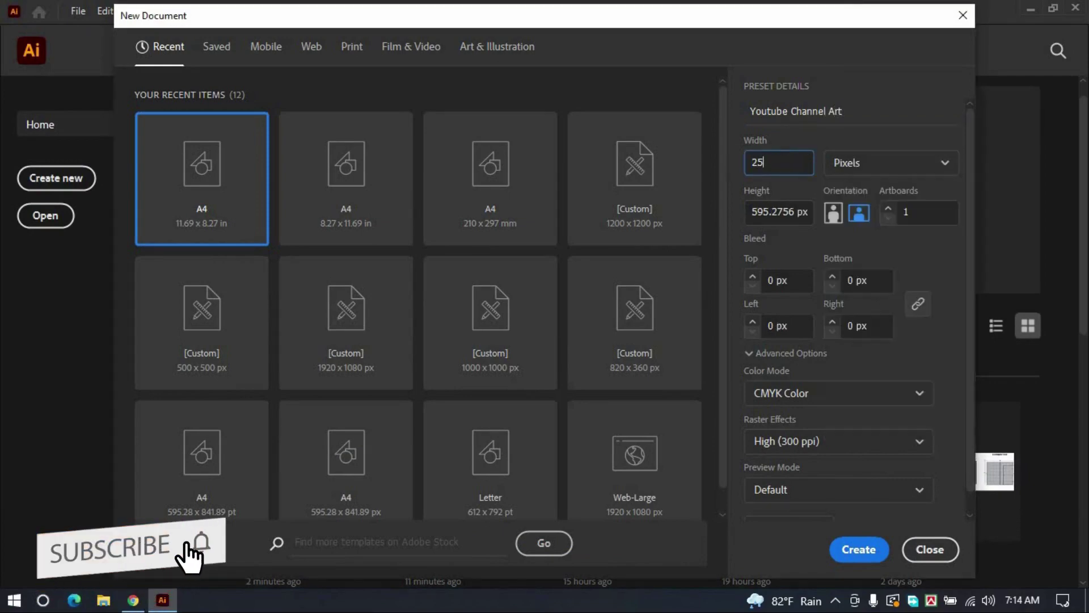
type("60")
key("Tab")
key("Tab")
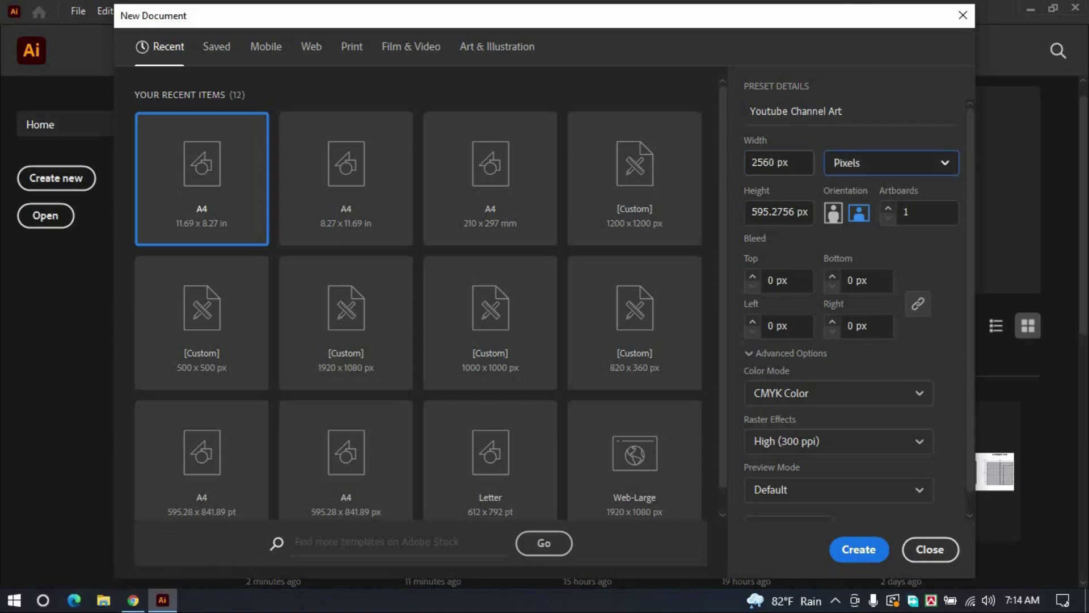
type("1440")
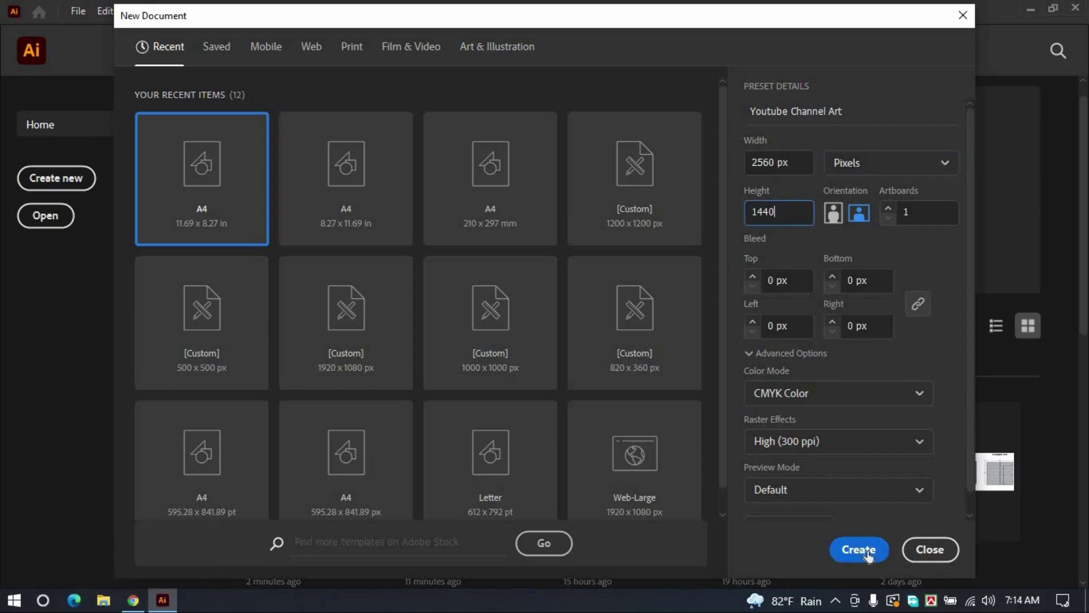
left_click(867, 553)
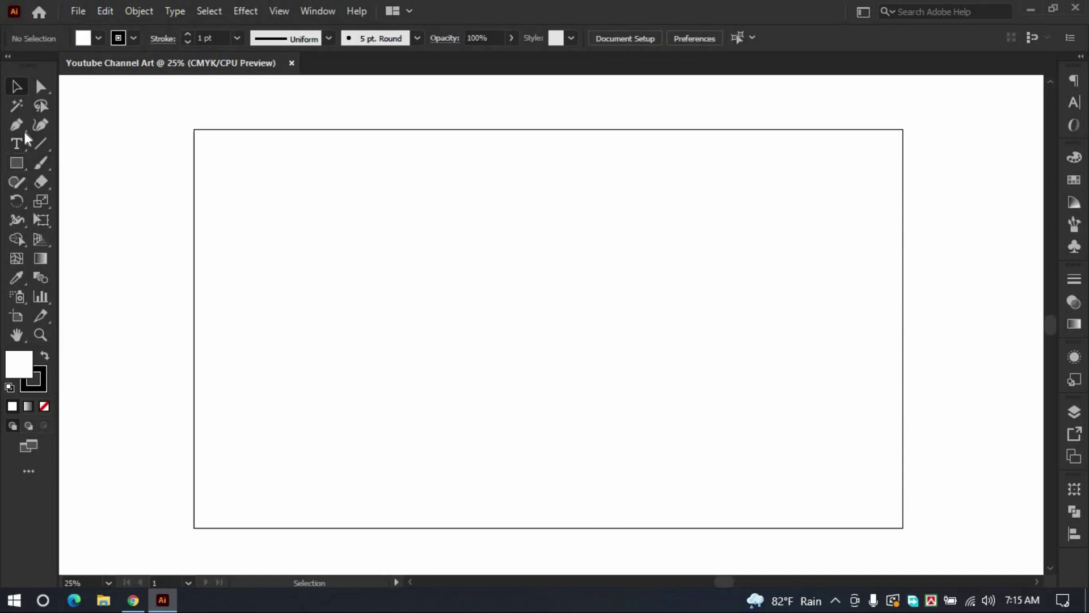
Create a rectangle 2560 px wide and 1440 px high on the artboard.
left_click(22, 165)
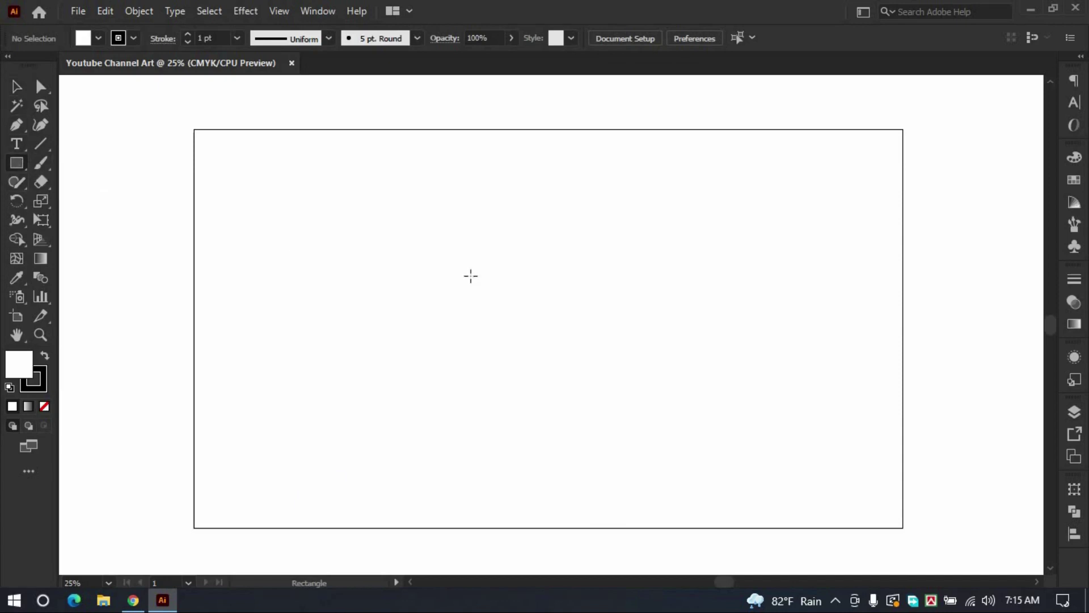
left_click(496, 266)
key("BackSpace")
type("2560")
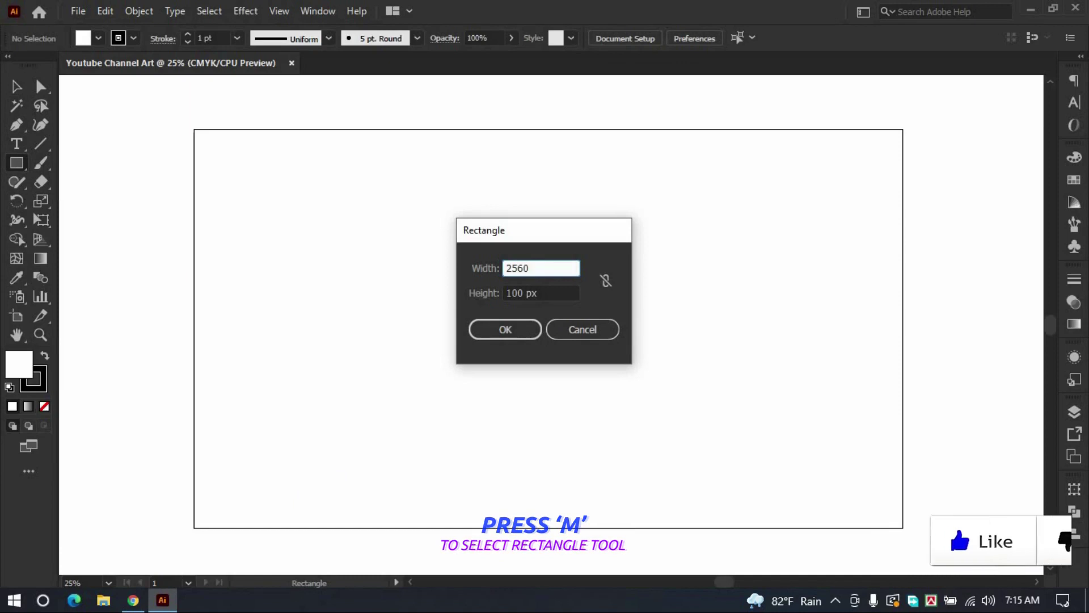
key("Tab")
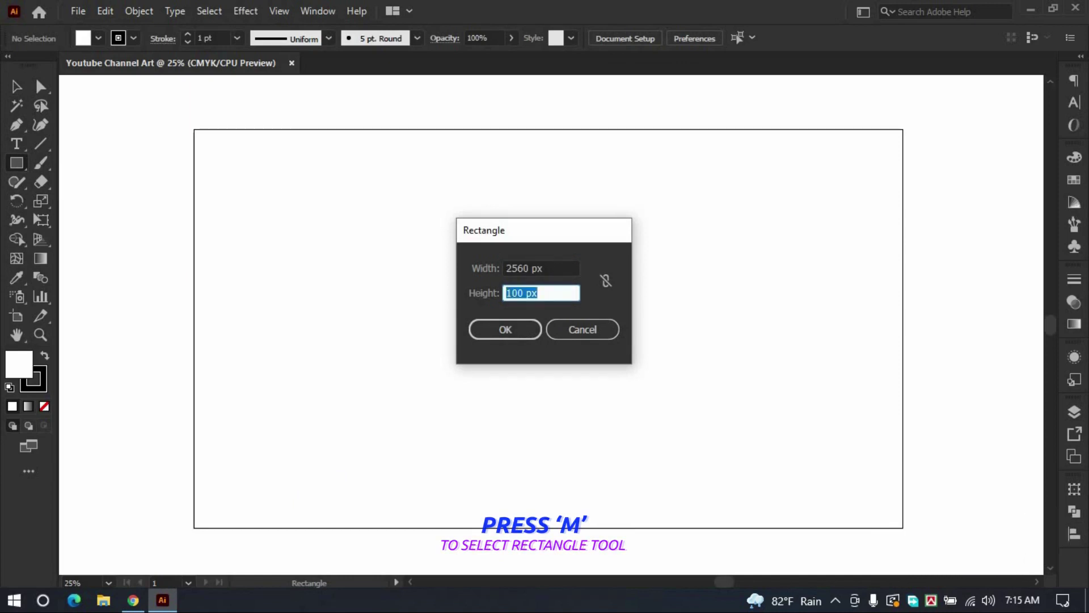
type("1440")
key("Return")
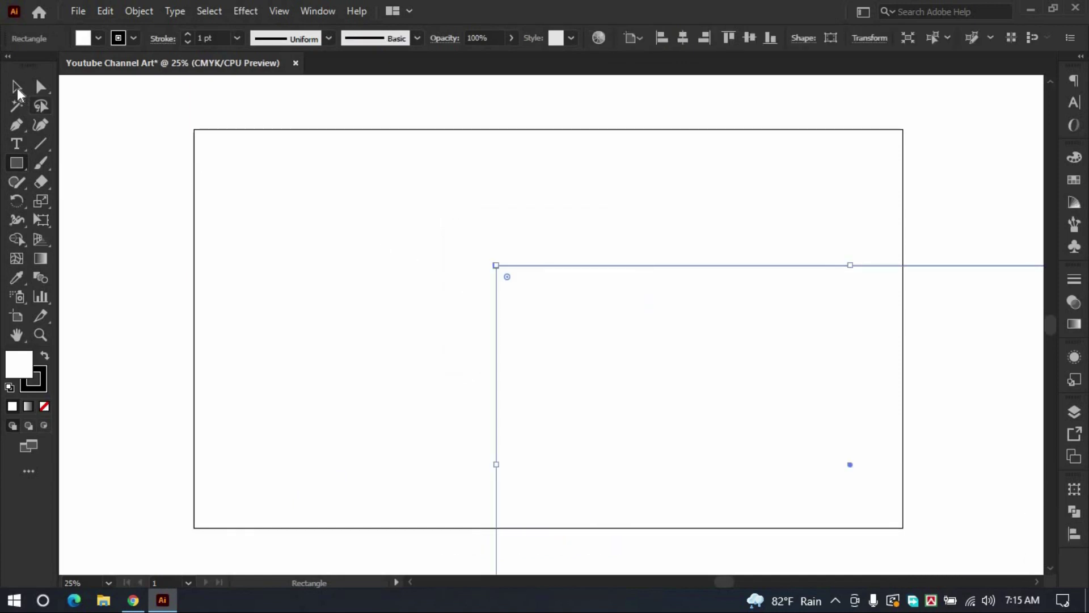
Centre the rectangle horizontally and vertically on the artboard, then deselect it.
left_click(17, 86)
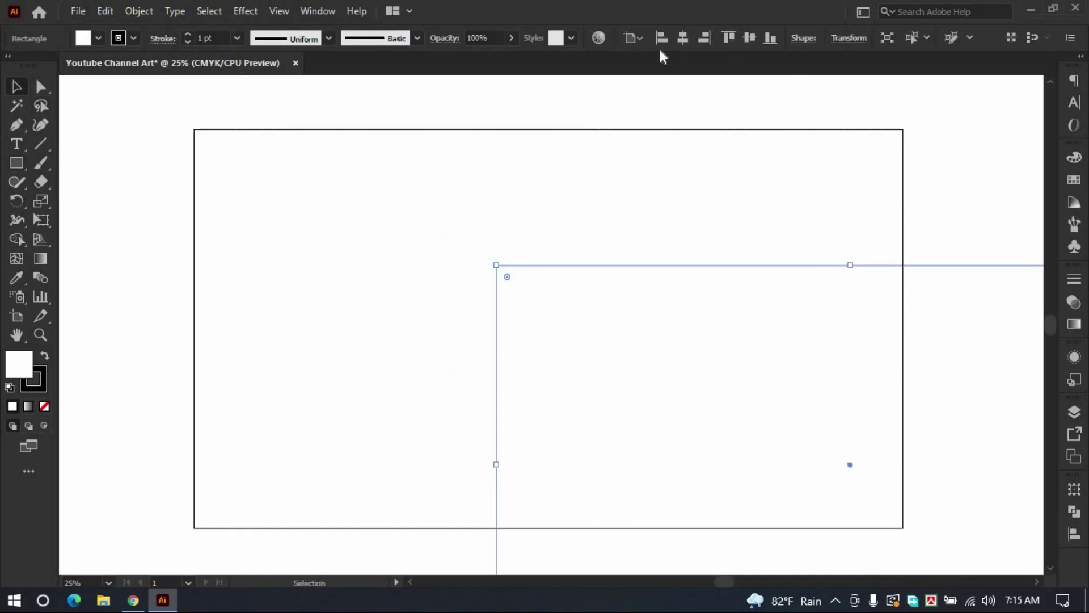
left_click(683, 38)
left_click(750, 38)
left_click(190, 241)
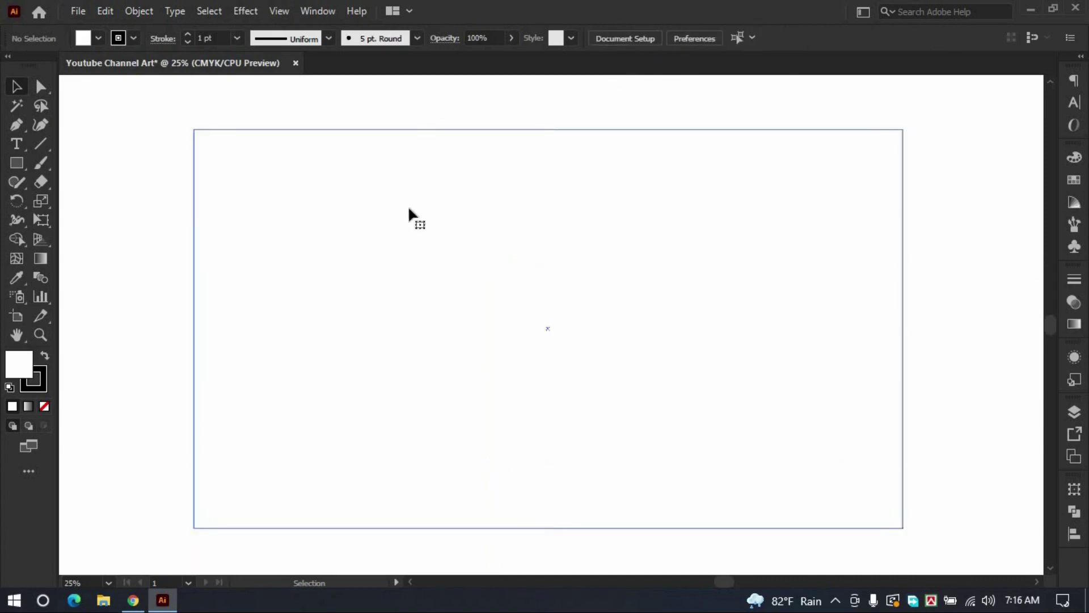
Fill the artboard-sized rectangle with the dark colour #001111 and remove its stroke.
left_click(545, 206)
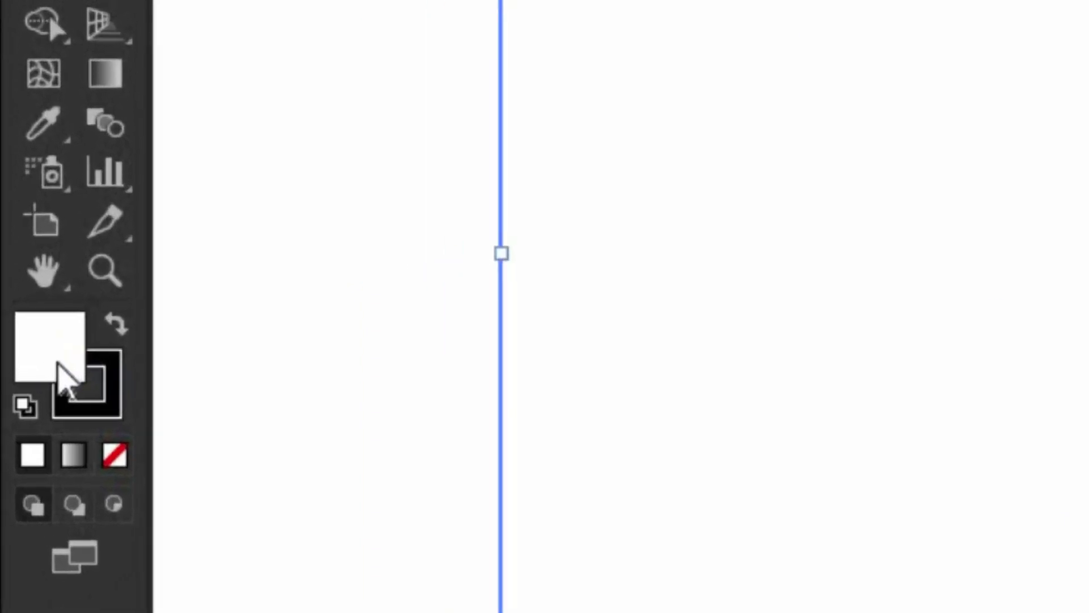
double_click(58, 363)
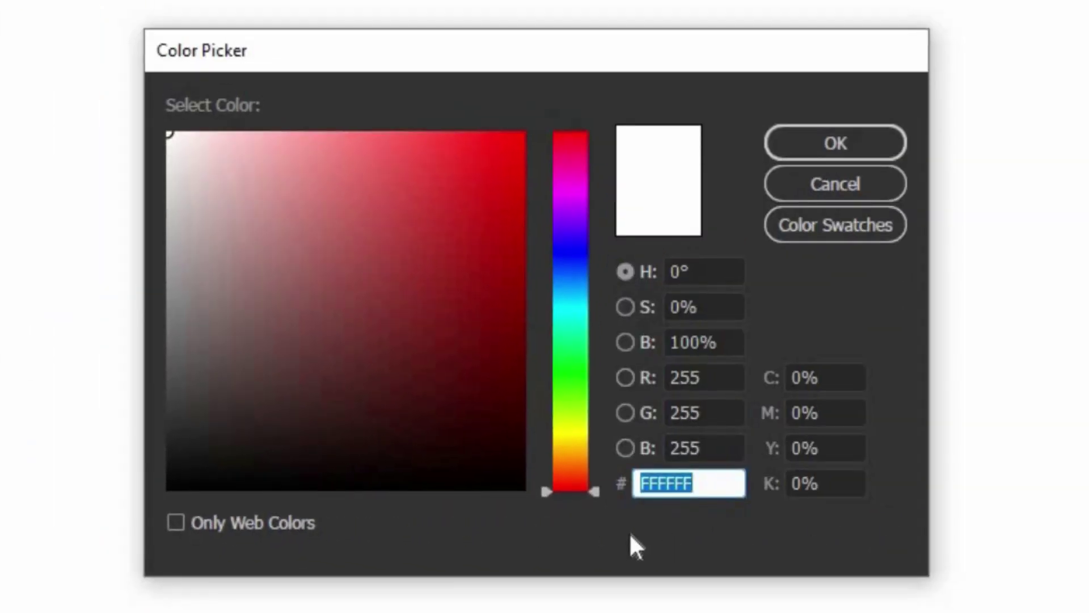
type("001111")
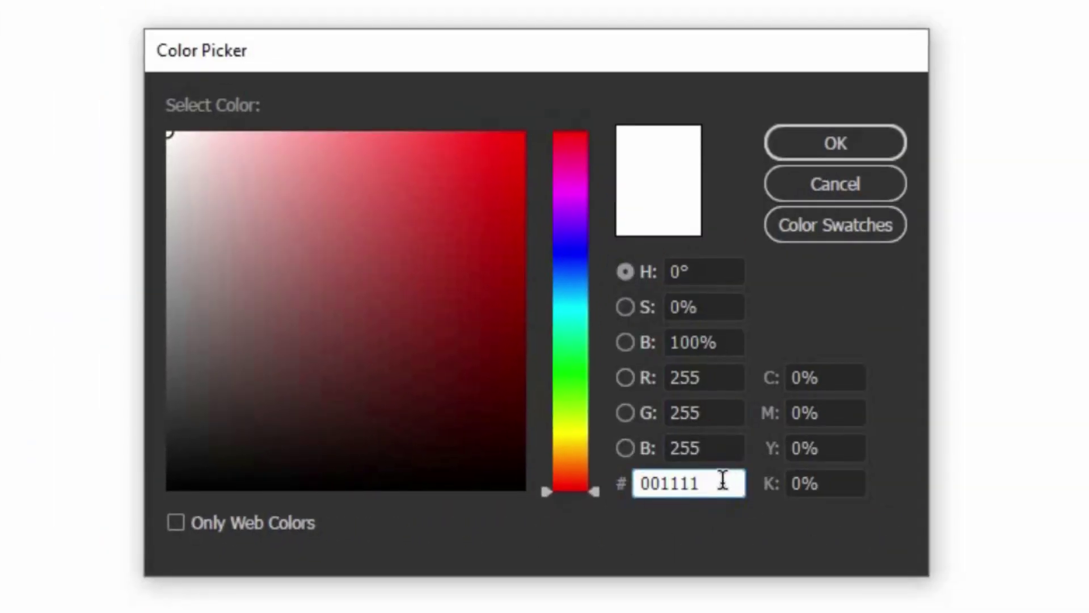
left_click(866, 145)
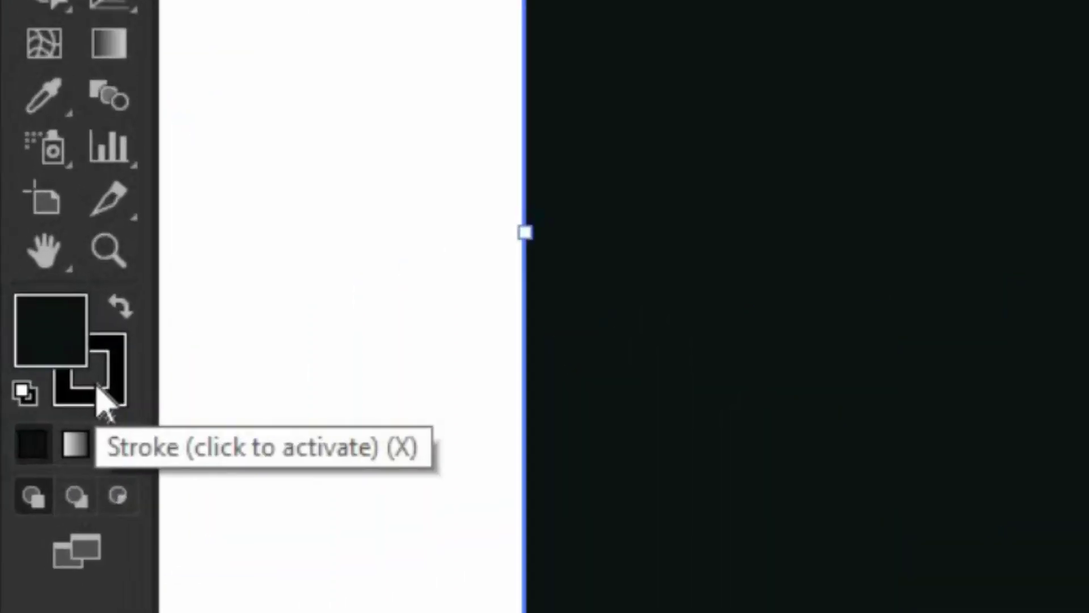
left_click(36, 388)
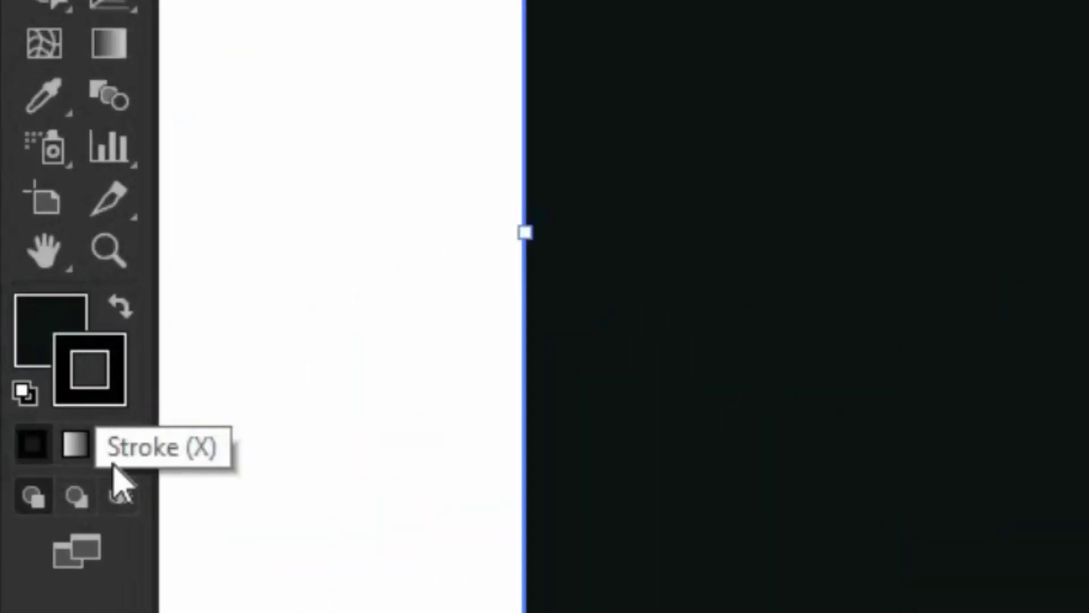
left_click(118, 447)
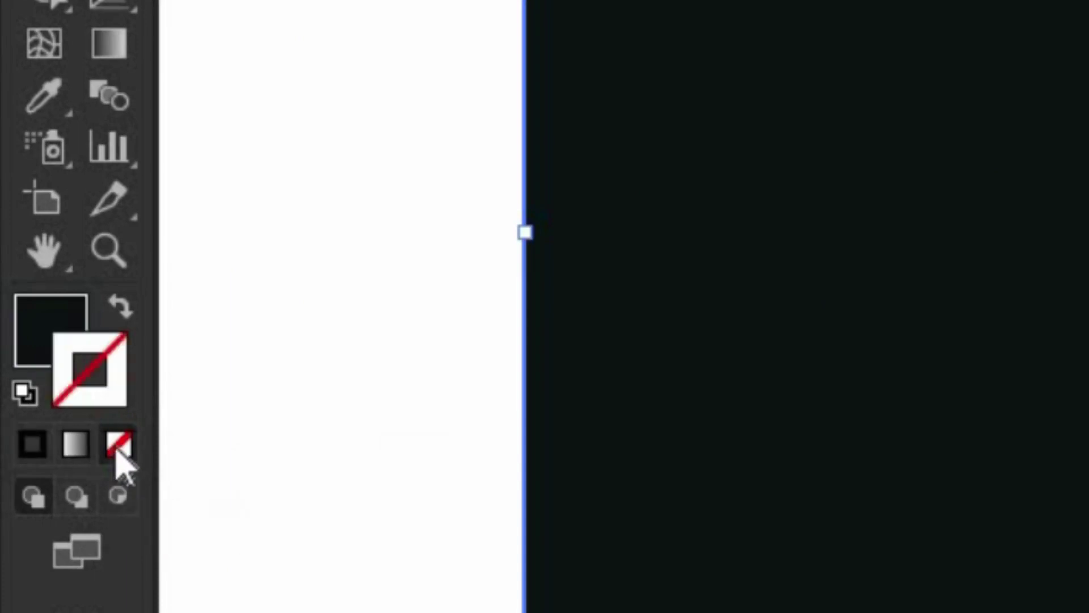
left_click(34, 331)
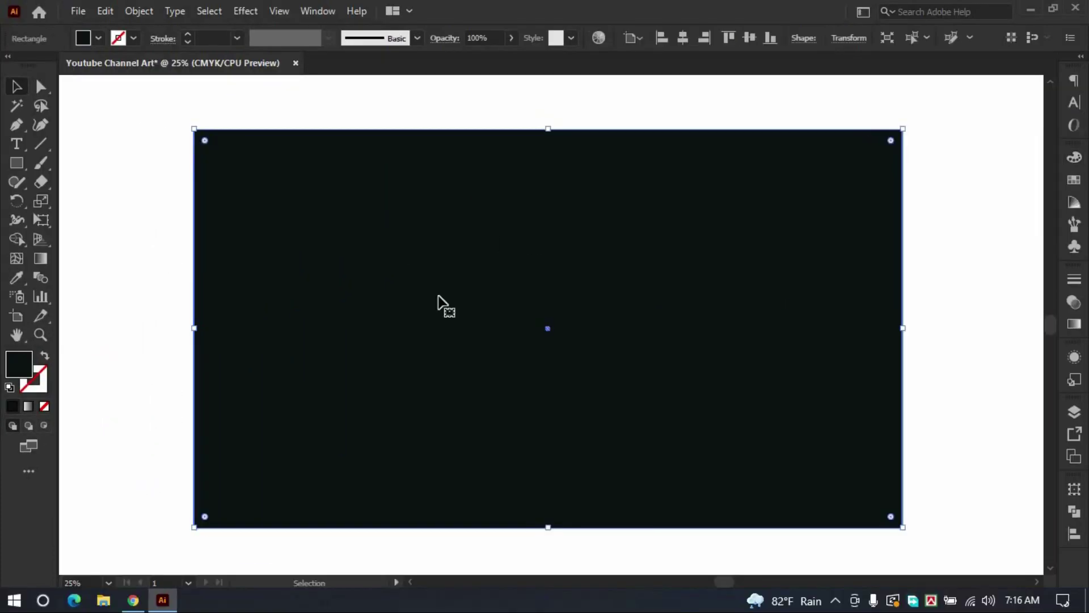
Paste a copy of the dark rectangle in front and set the copy's height to 423 px.
key("ctrl+c")
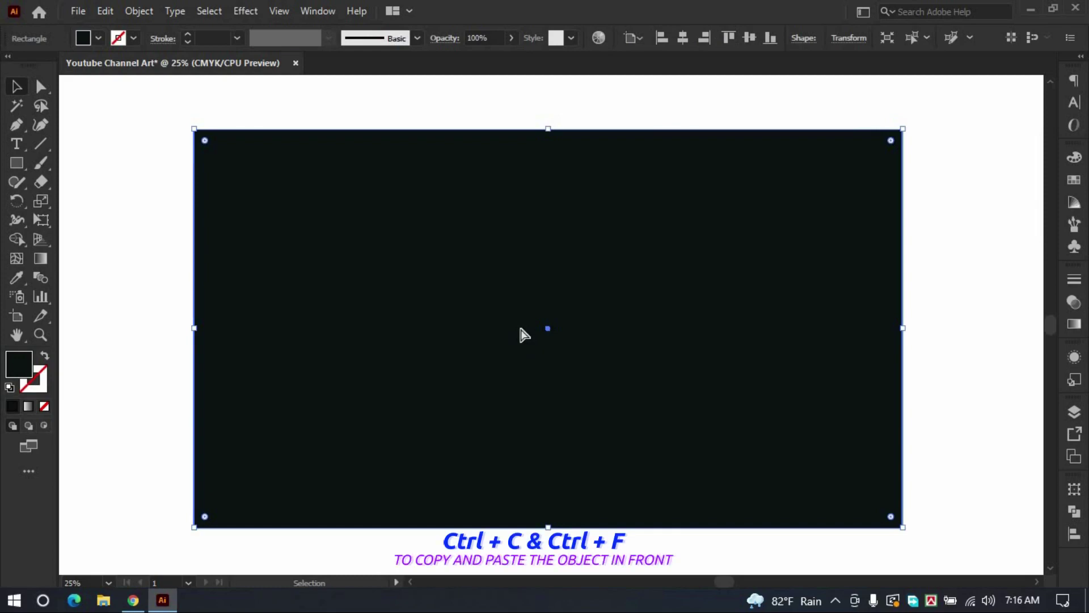
key("ctrl+f")
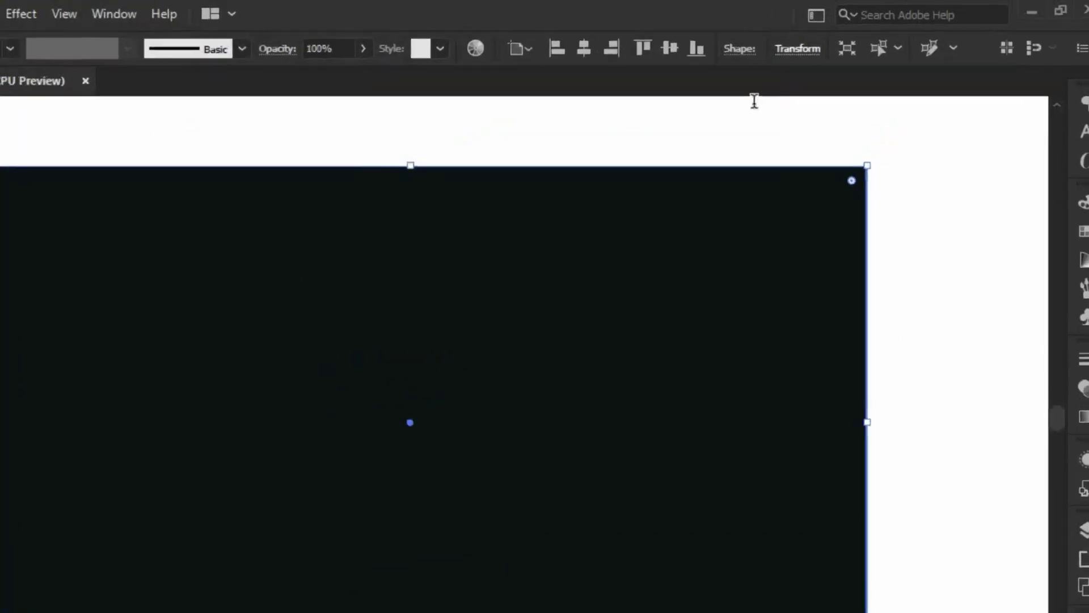
left_click(849, 38)
left_click(634, 164)
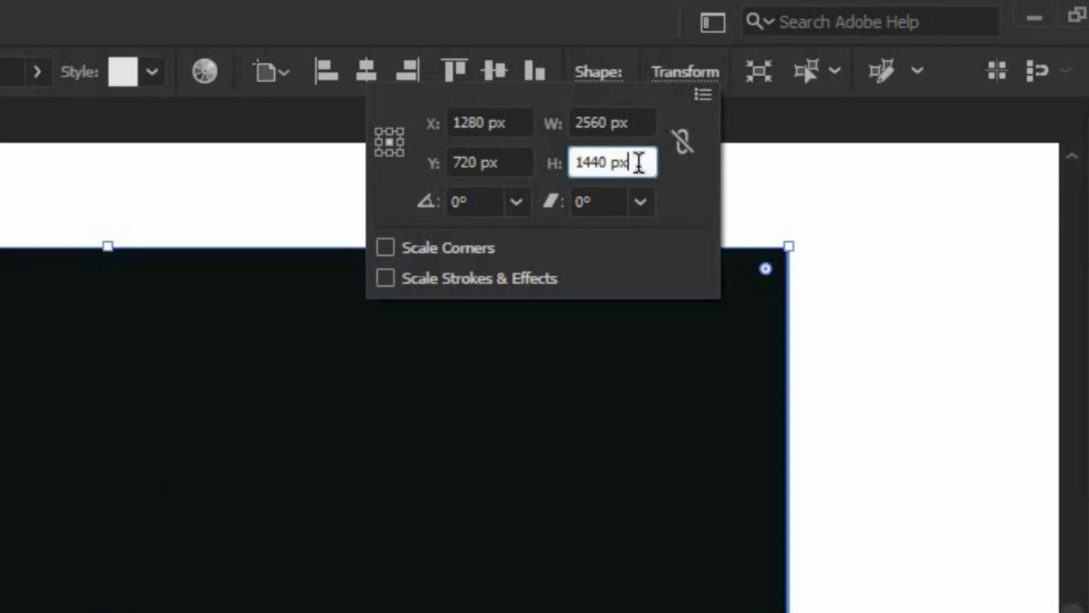
type("4")
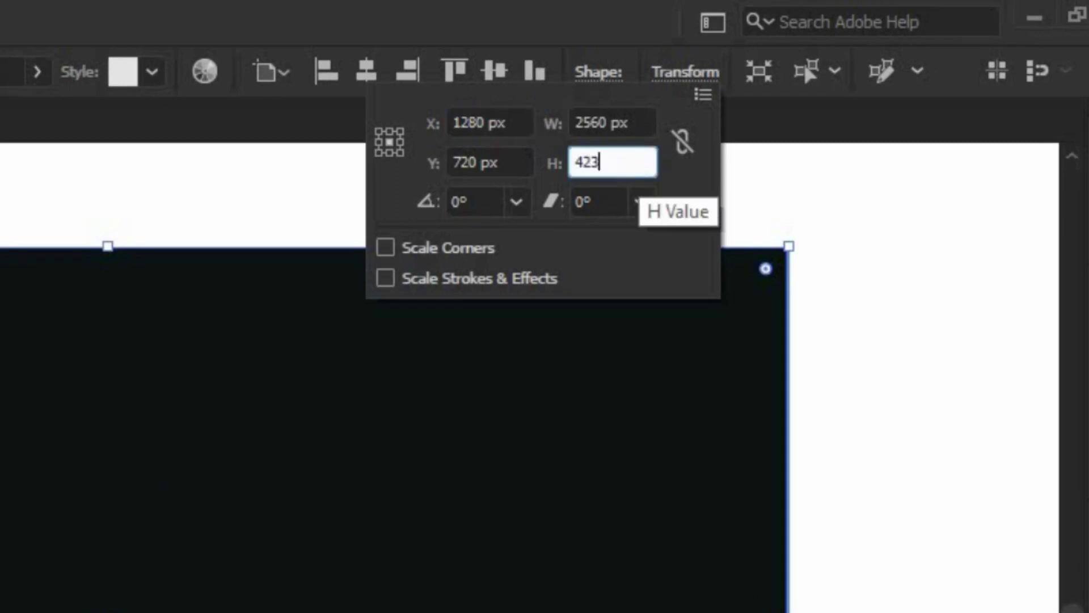
type("23")
key("Return")
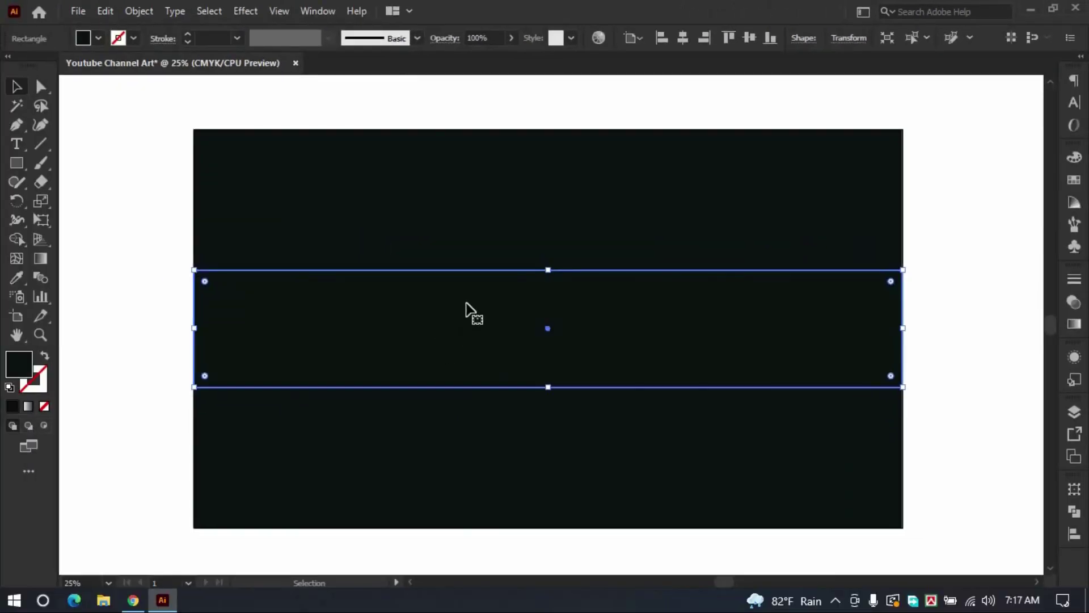
Turn the 423 px high band into an outline with a white stroke and no fill.
double_click(14, 371)
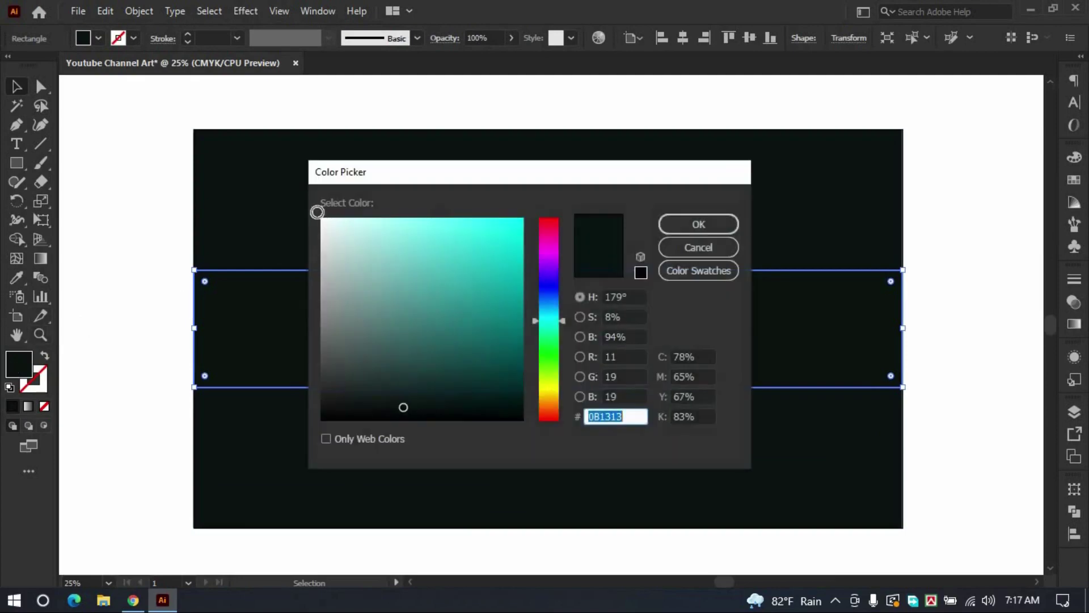
left_click(313, 211)
key("Return")
left_click(45, 356)
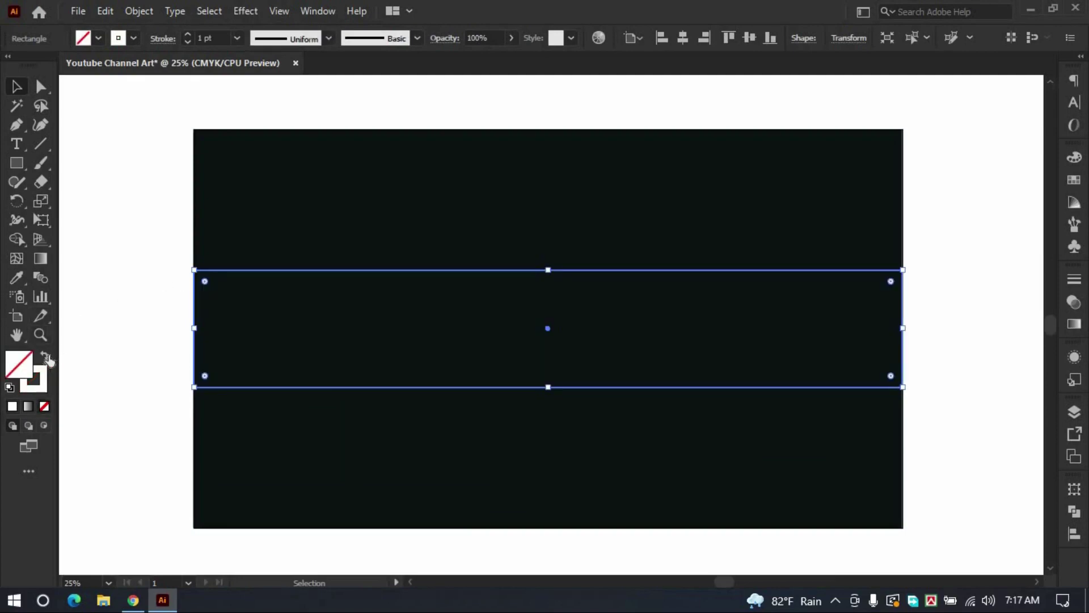
Duplicate the outlined band in place, set the copy's width to 1546 px, and deselect it.
left_click(399, 280)
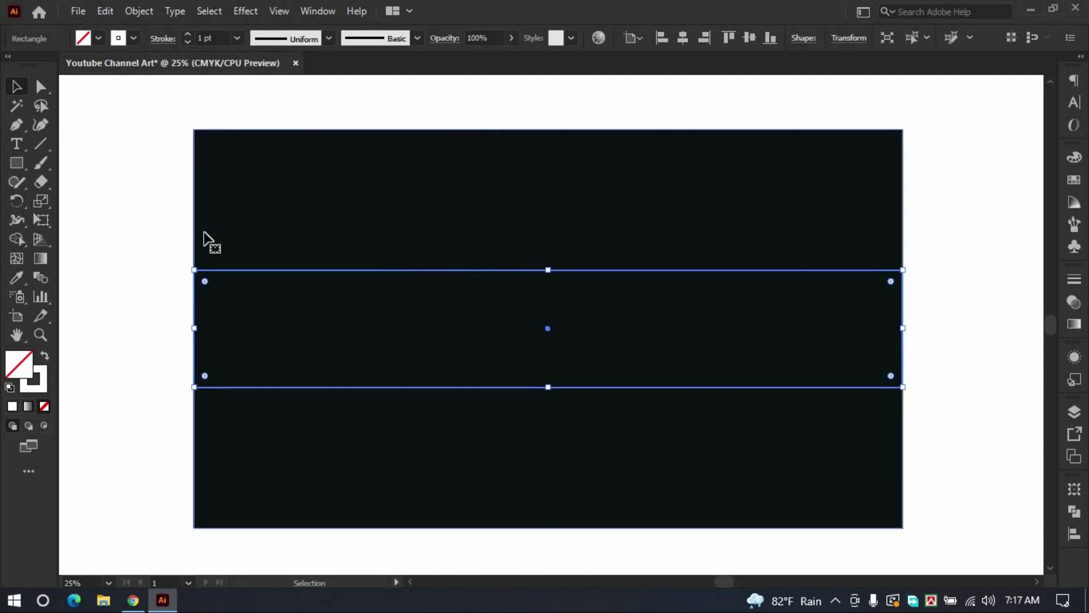
left_click(278, 270)
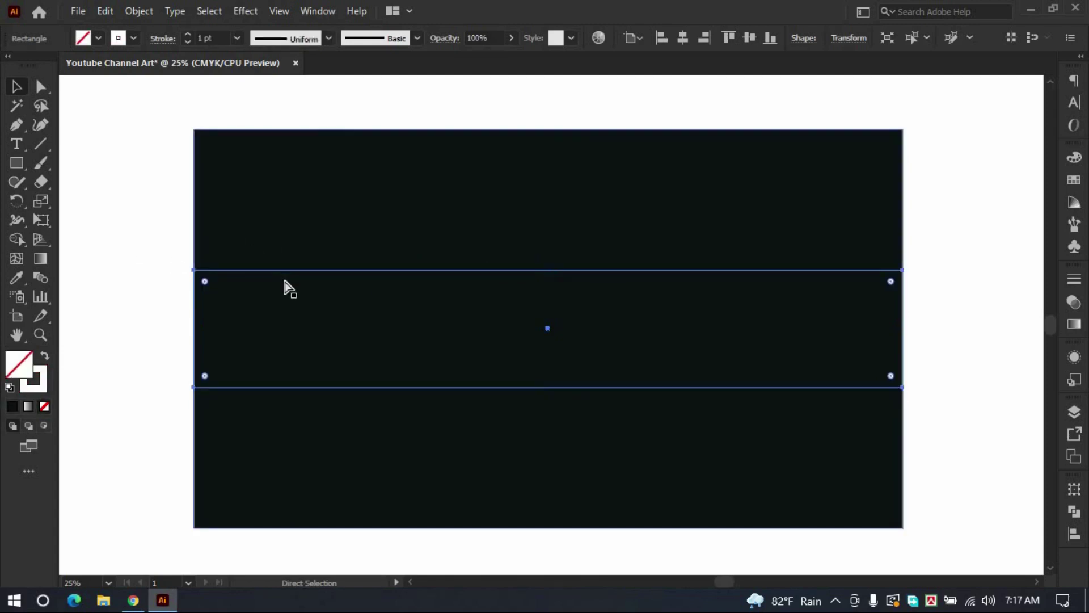
left_click(848, 38)
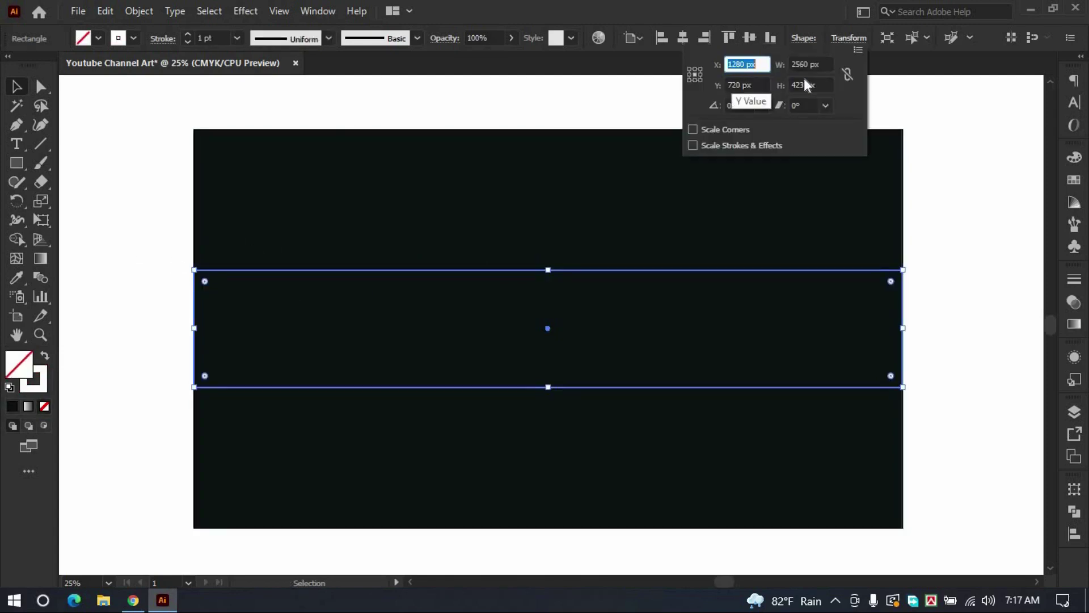
left_click(810, 64)
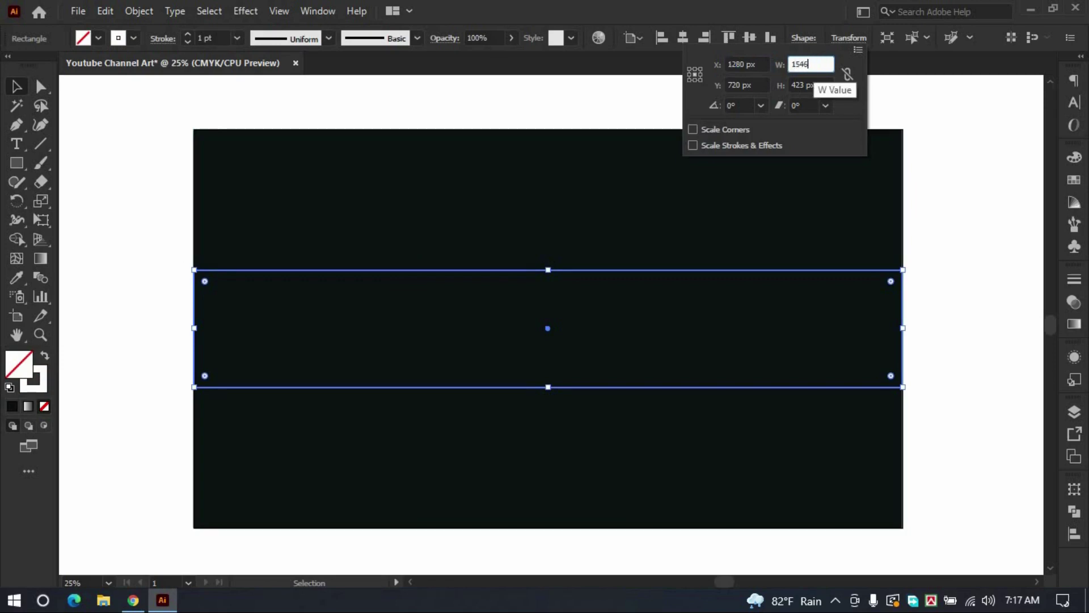
key("Return")
left_click(605, 109)
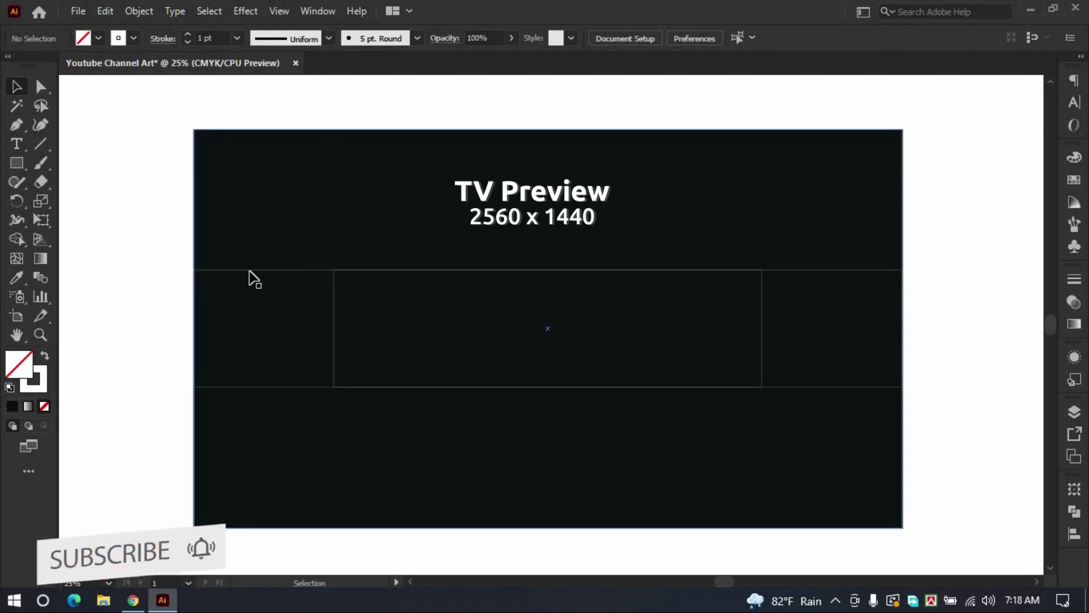
Check the extents of the full-width desktop preview outline and the 1546 px wide mobile preview outline.
left_click(246, 292)
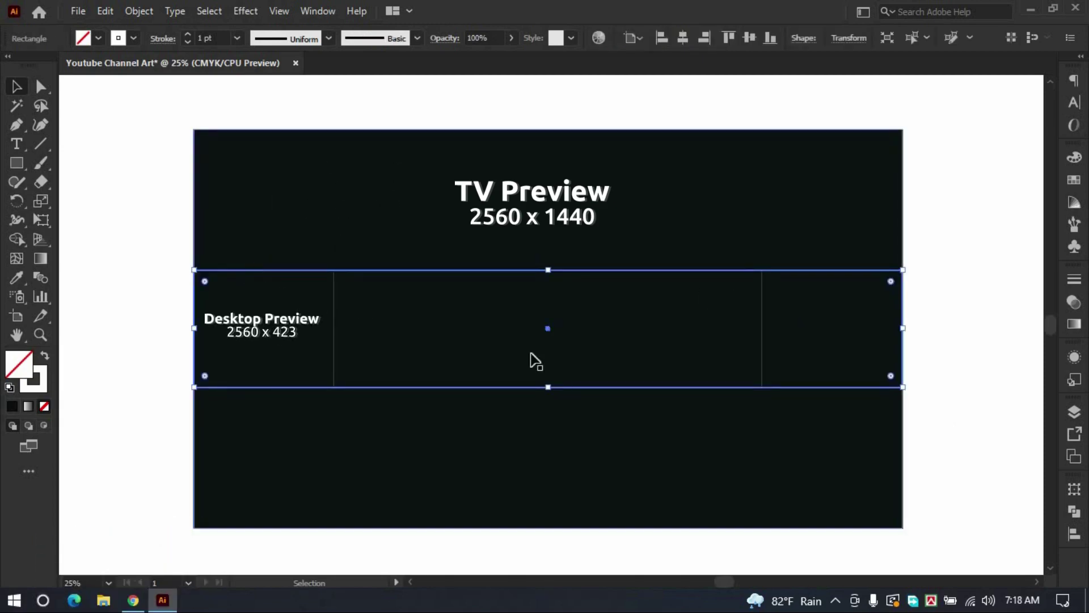
left_click(758, 318)
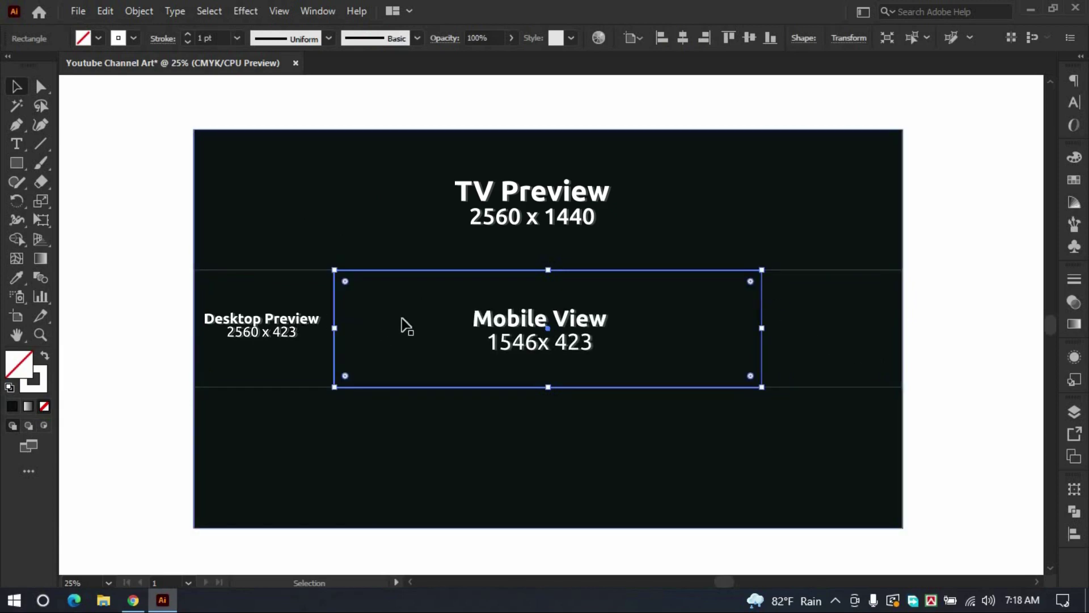
left_click(938, 224)
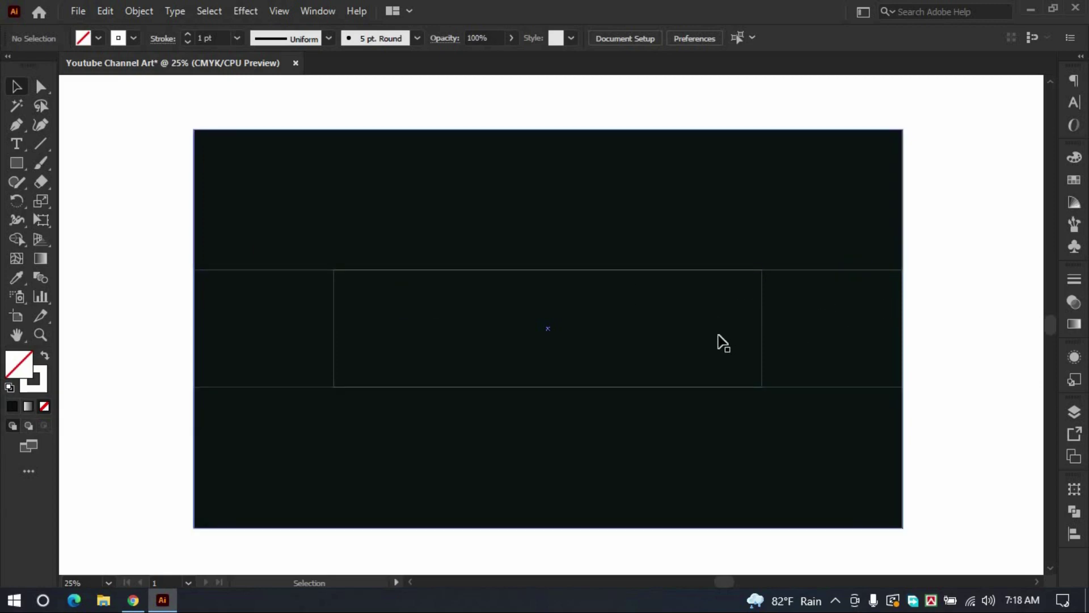
left_click(763, 327)
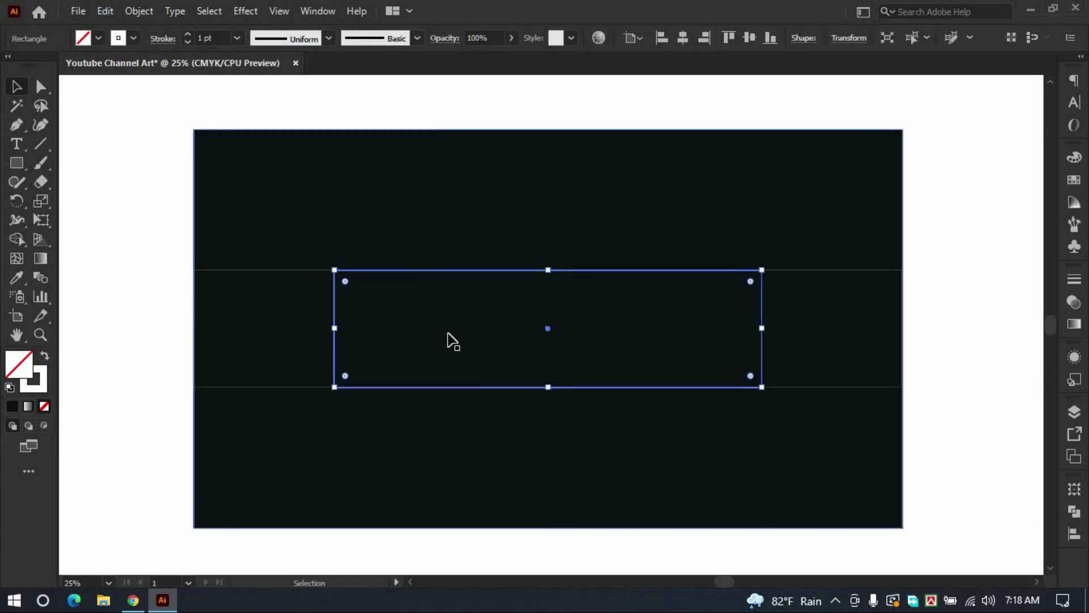
left_click(612, 110)
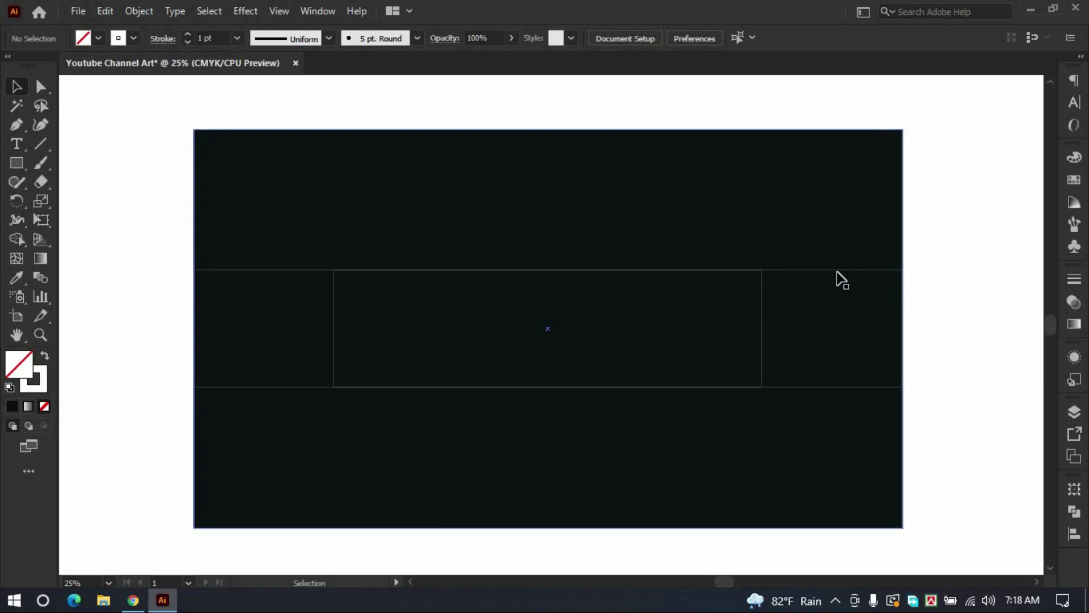
Paste a copy of the full-width outlined band in front, make it solid white without stroke, and narrow it to about 275 px at the artboard's right edge.
left_click(822, 282)
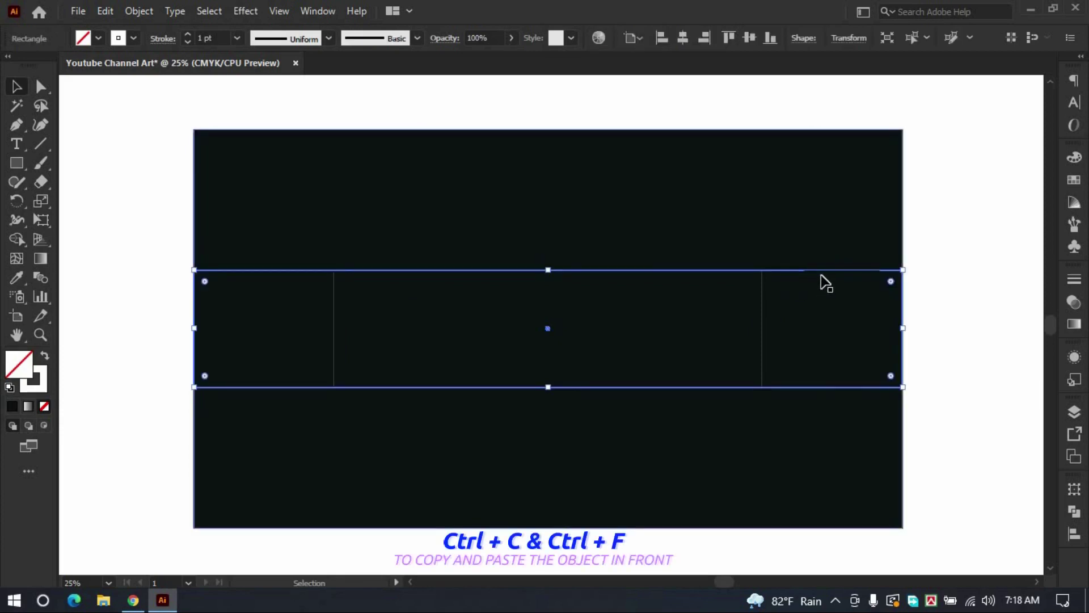
key("ctrl+c")
key("ctrl+f")
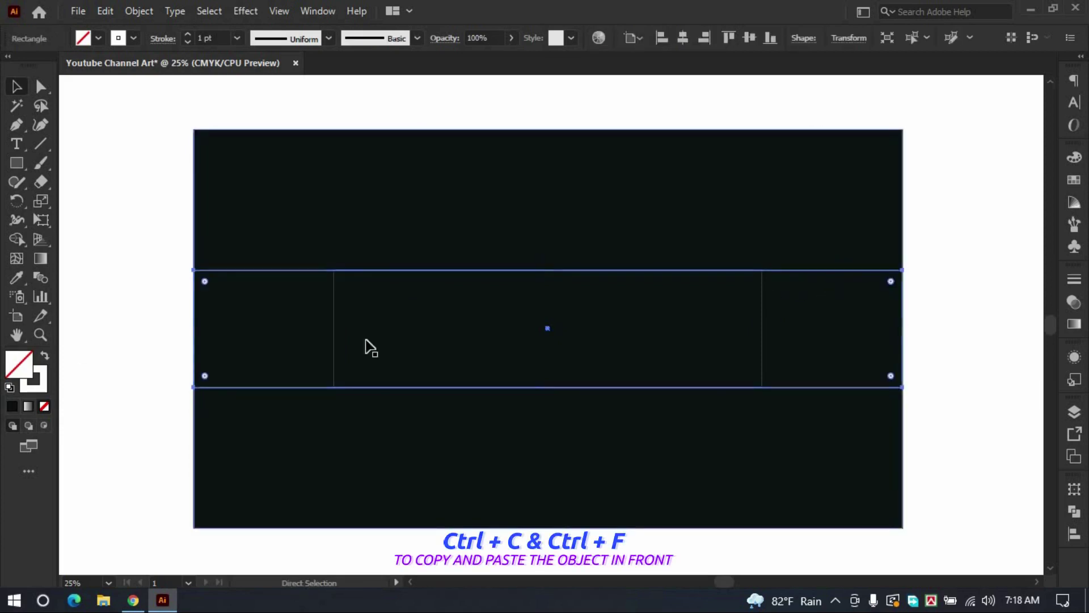
left_click(44, 359)
left_click_drag(194, 331, 833, 374)
Slant the white rectangle by shifting its two bottom corner points about 22 px to the left.
key("a")
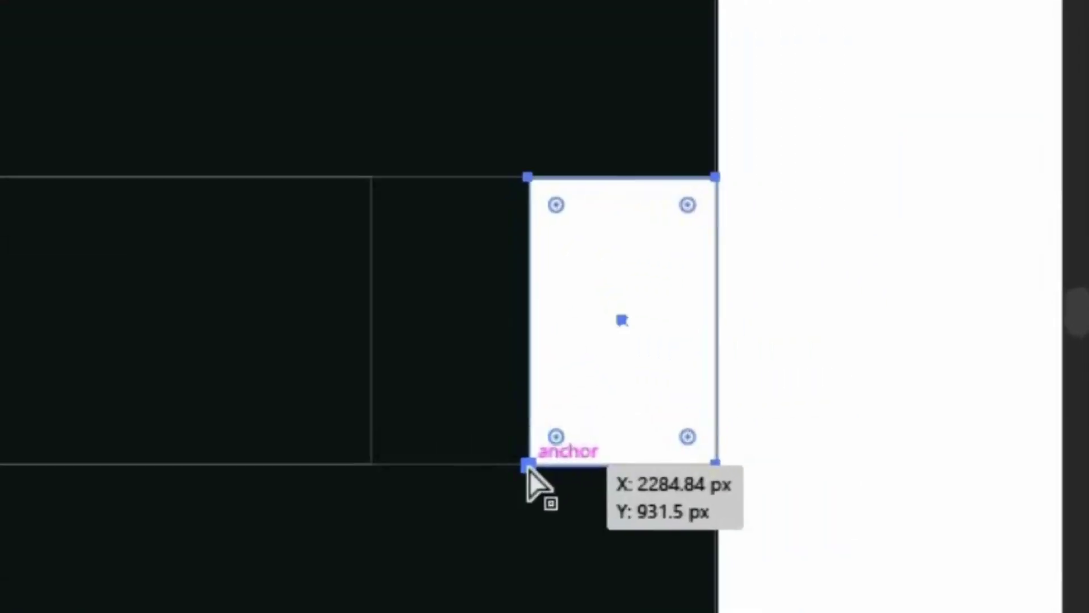
left_click(826, 387)
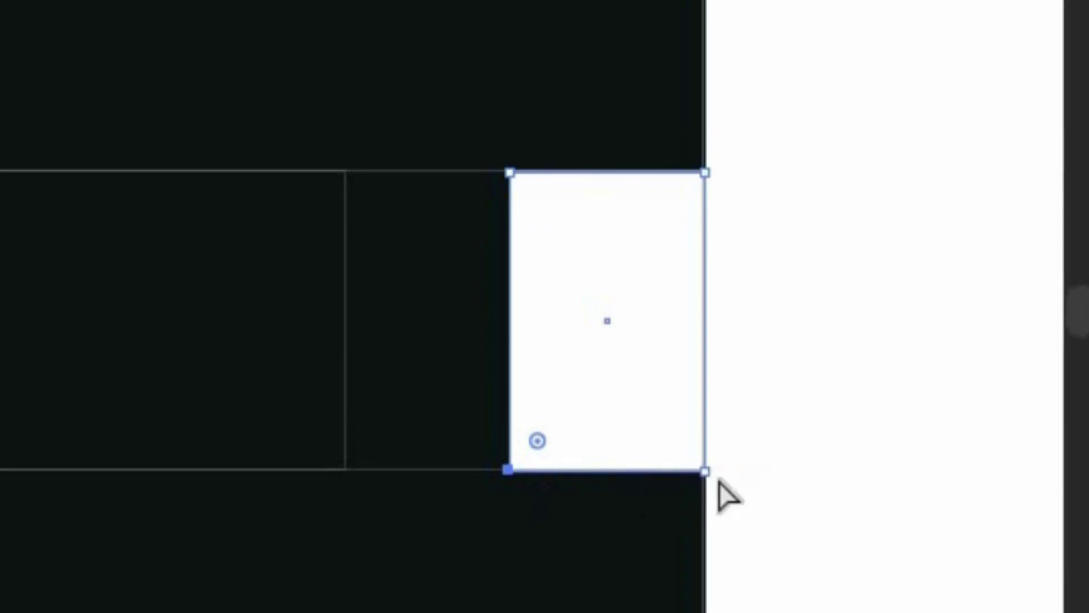
left_click(703, 471, "shift")
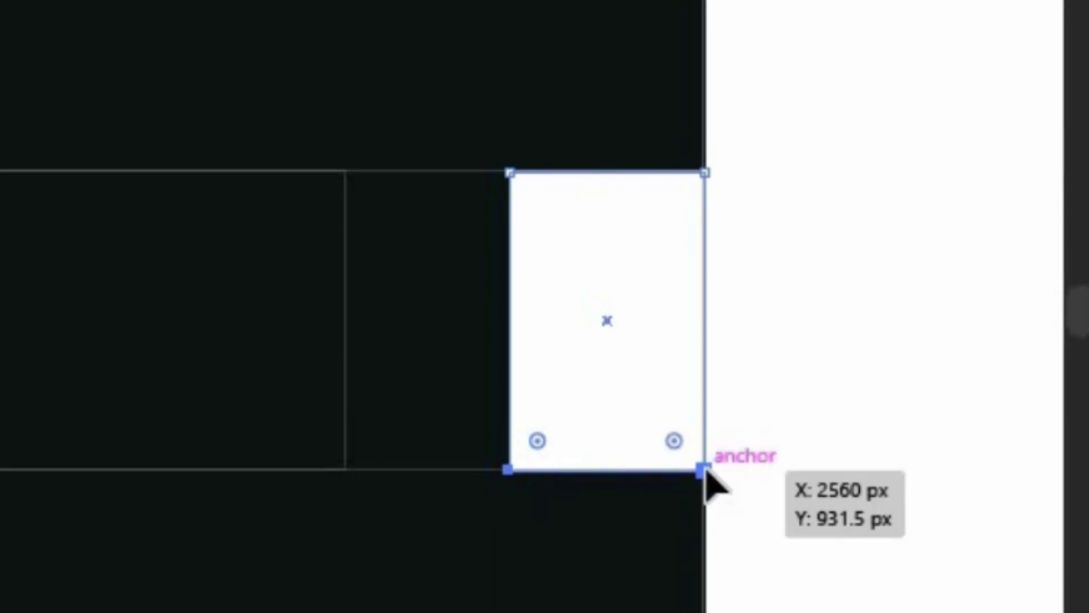
left_click_drag(701, 472, 683, 477)
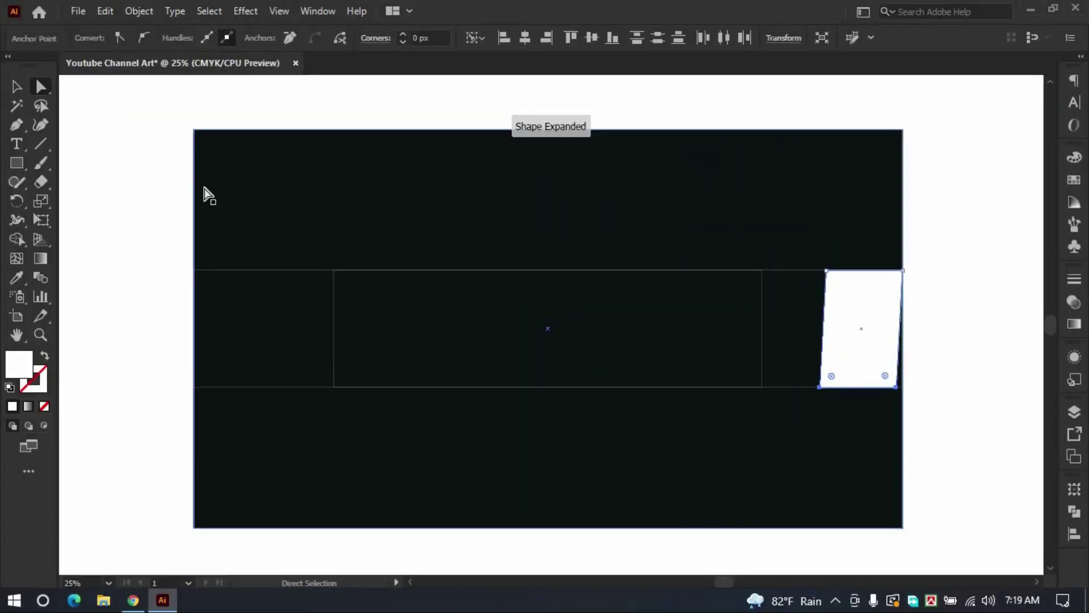
Duplicate the slanted panel to its left with a narrow gap, and repeat the copy eight times across the band.
left_click(16, 86)
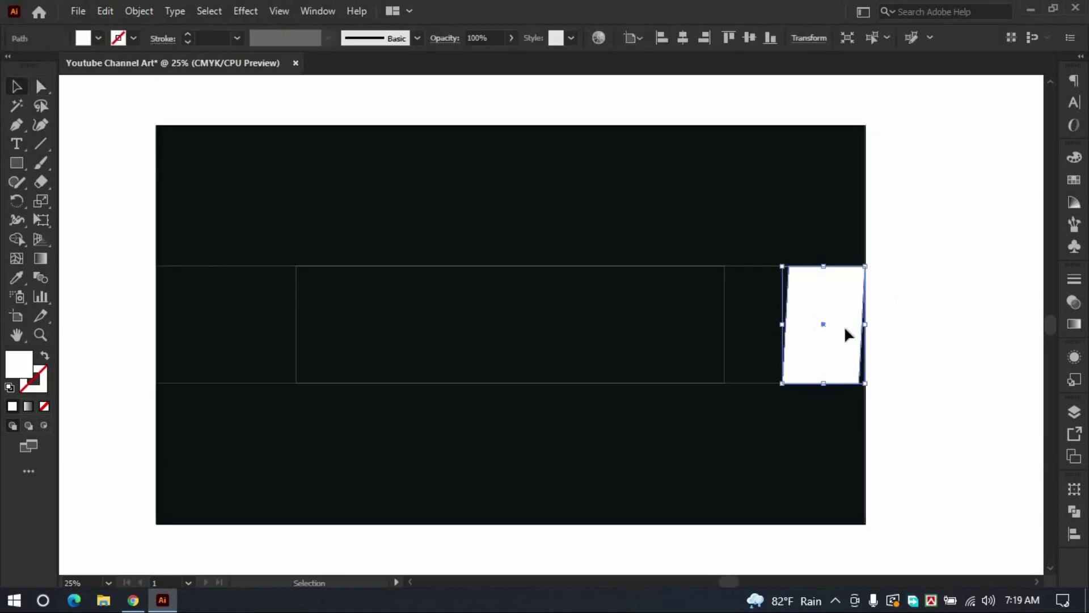
left_click_drag(847, 335, 766, 326)
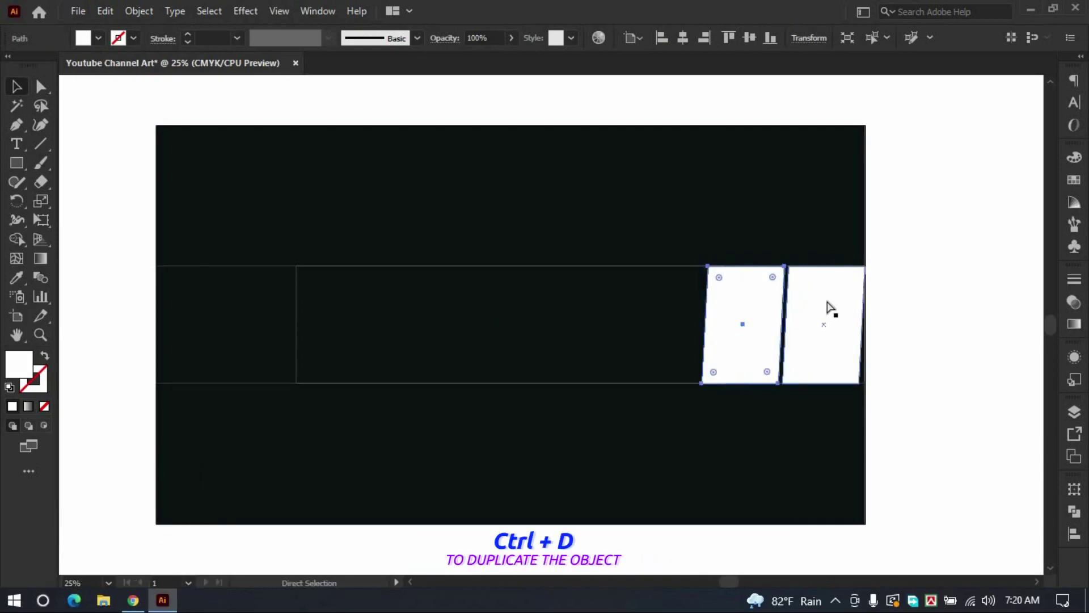
key("ctrl+d")
key("ctrl+d")
key("ctrl+d")
key("ctrl+d")
key("ctrl+d")
key("ctrl+d")
key("ctrl+d")
key("ctrl+d")
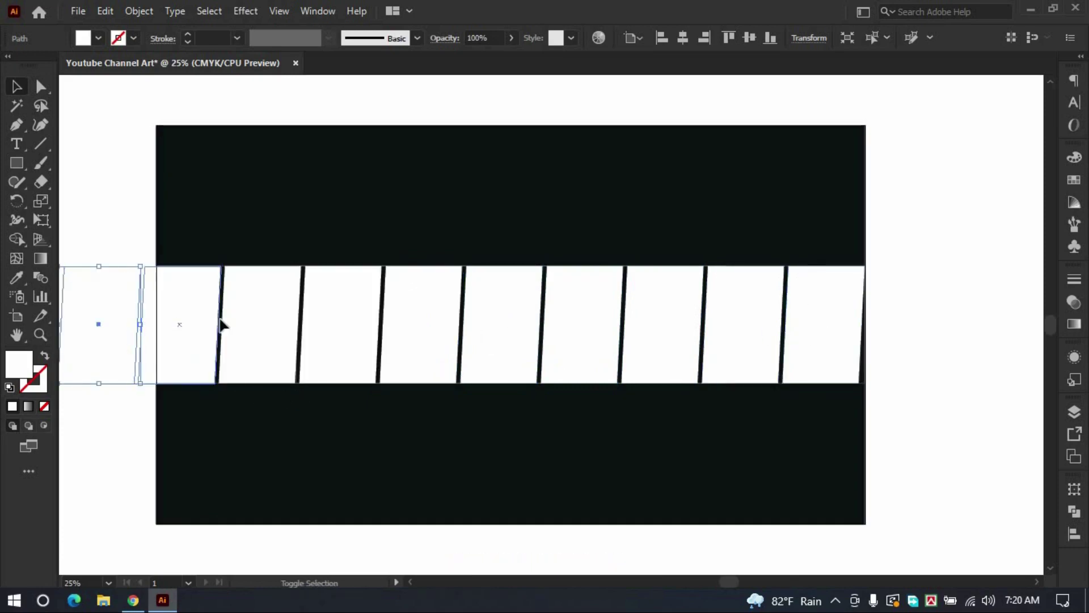
Select all the slanted white panels, group them, and center the group horizontally on the artboard.
left_click(220, 325, "shift")
left_click(261, 320, "shift")
left_click(341, 316, "shift")
left_click(420, 312, "shift")
left_click(511, 309, "shift")
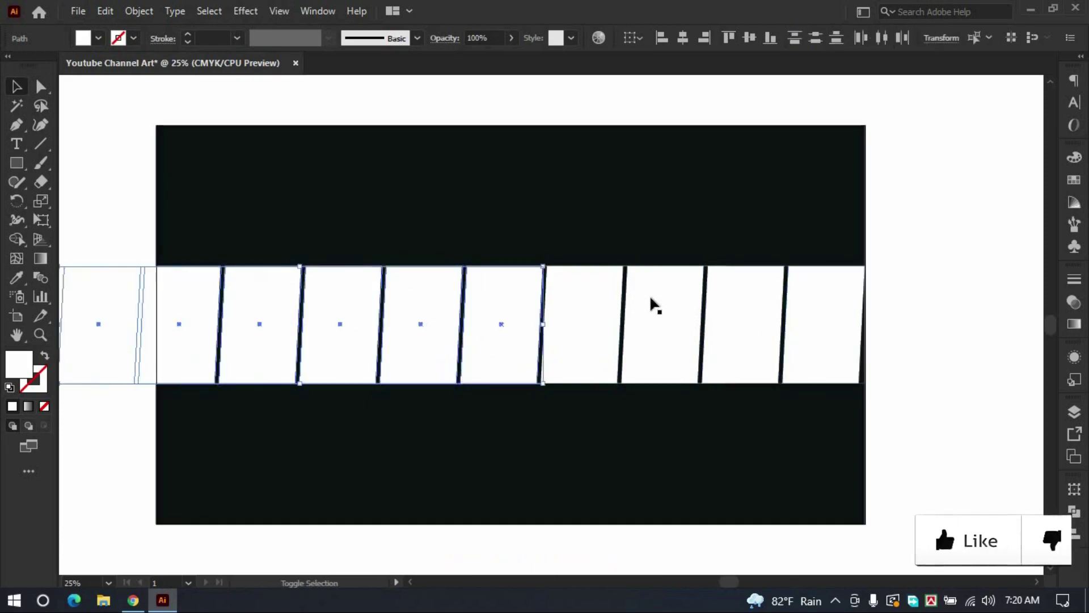
left_click(584, 306, "shift")
left_click(652, 309, "shift")
left_click(738, 309, "shift")
left_click(822, 309, "shift")
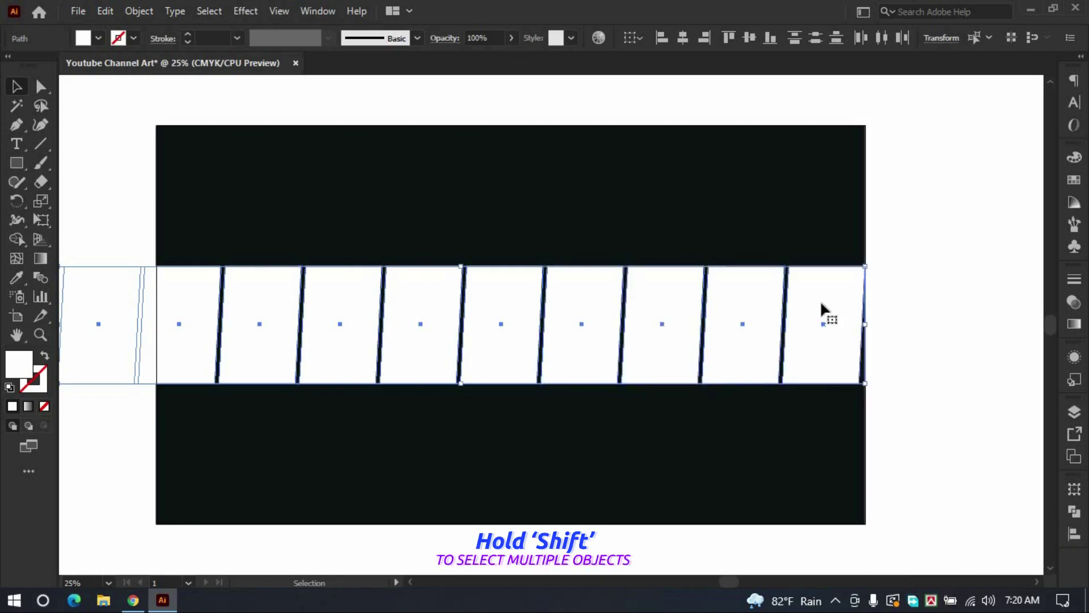
key("ctrl+g")
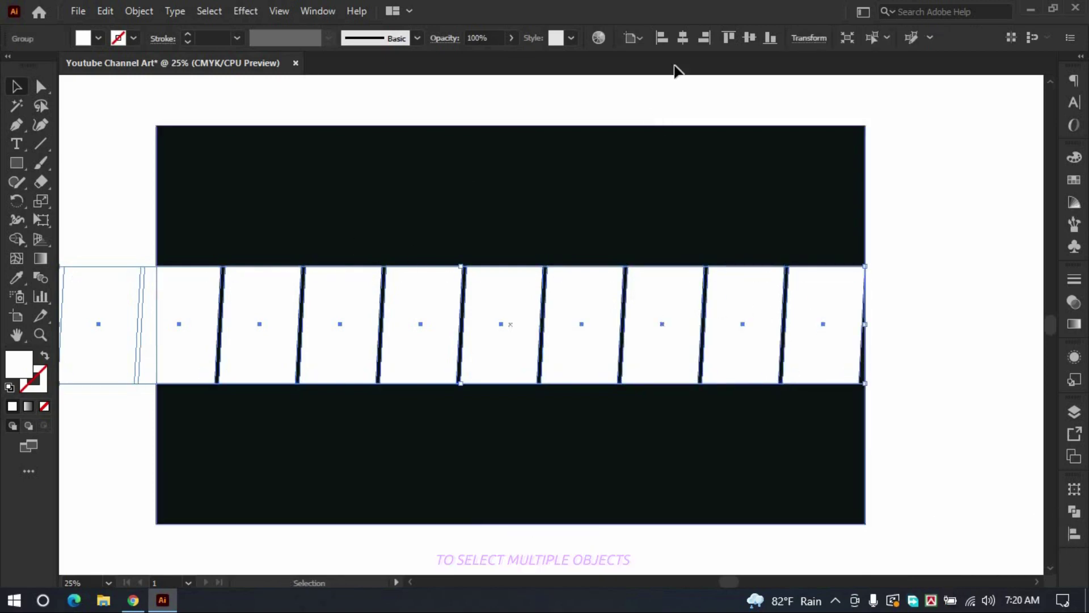
left_click(683, 38)
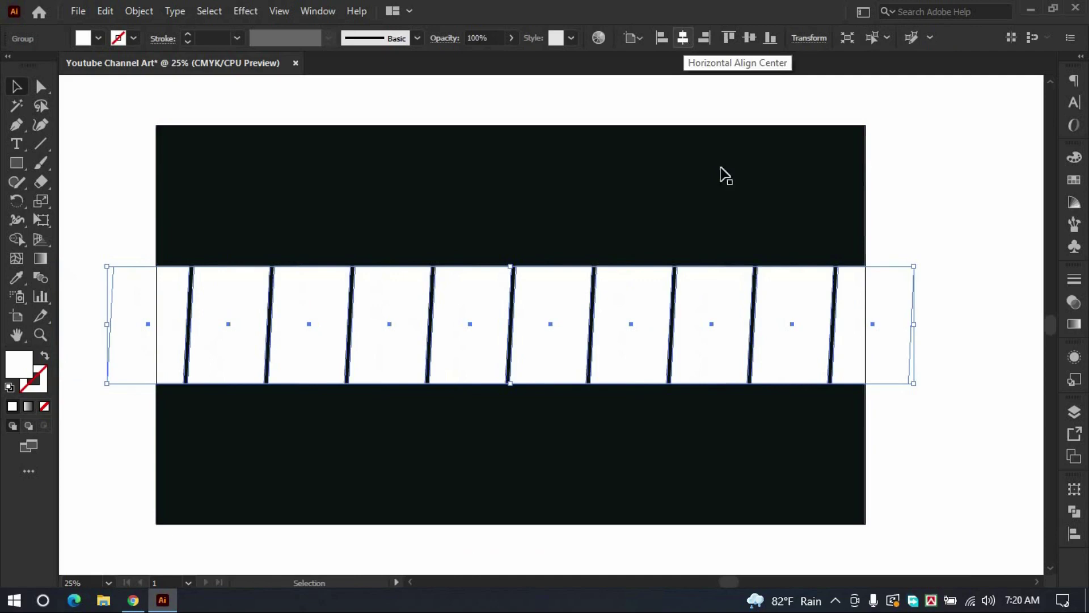
Ungroup the centered row of slanted panels and deselect it.
left_click(888, 260)
left_click(614, 316)
right_click(622, 296)
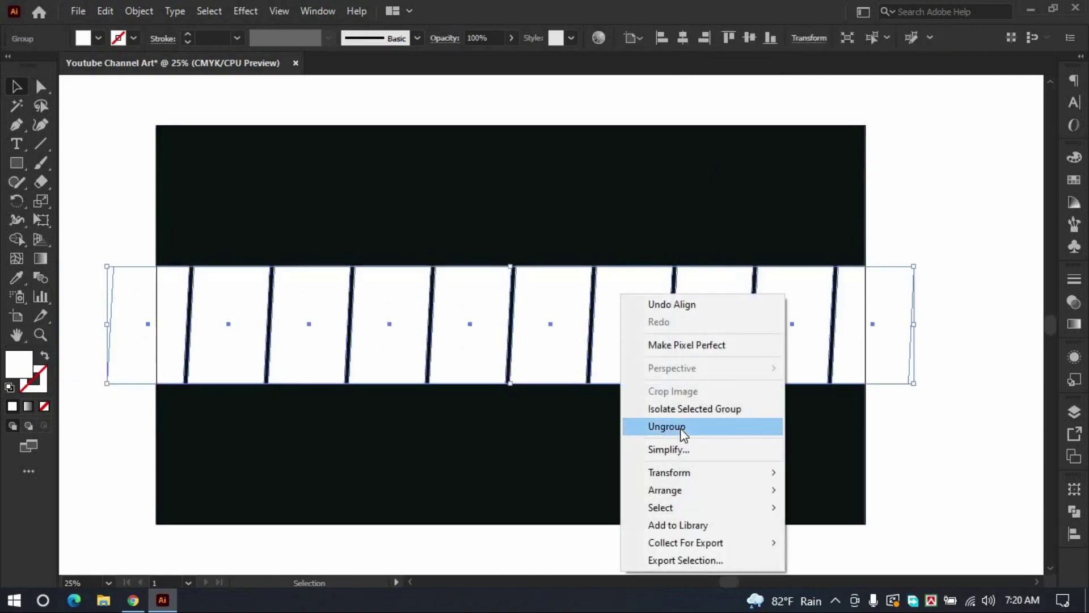
left_click(856, 235)
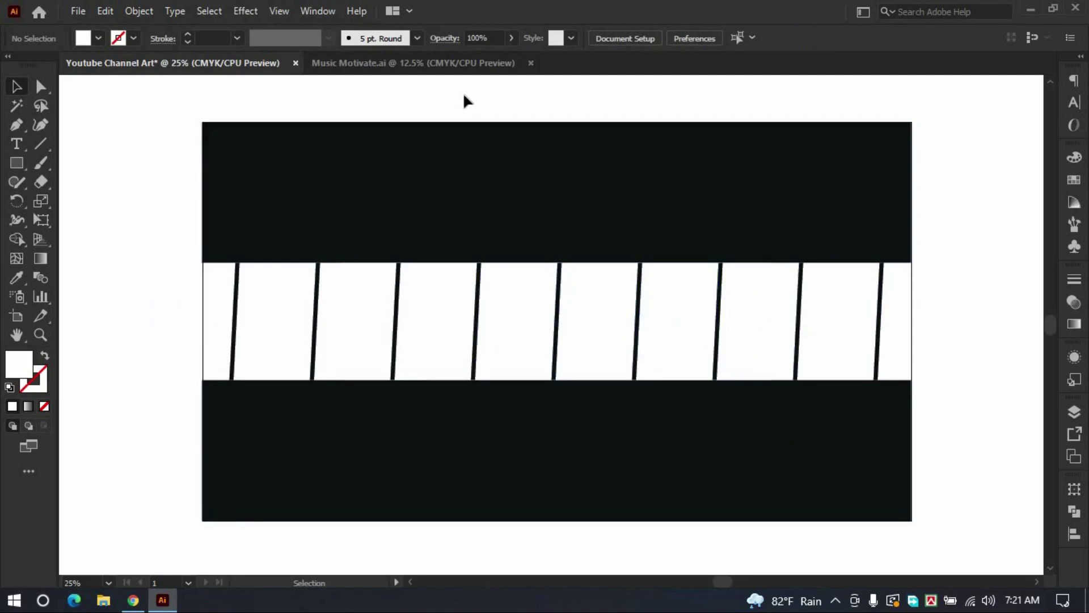
Switch to Chrome, open pexels.com, and search the stock photos for "music".
left_click(132, 600)
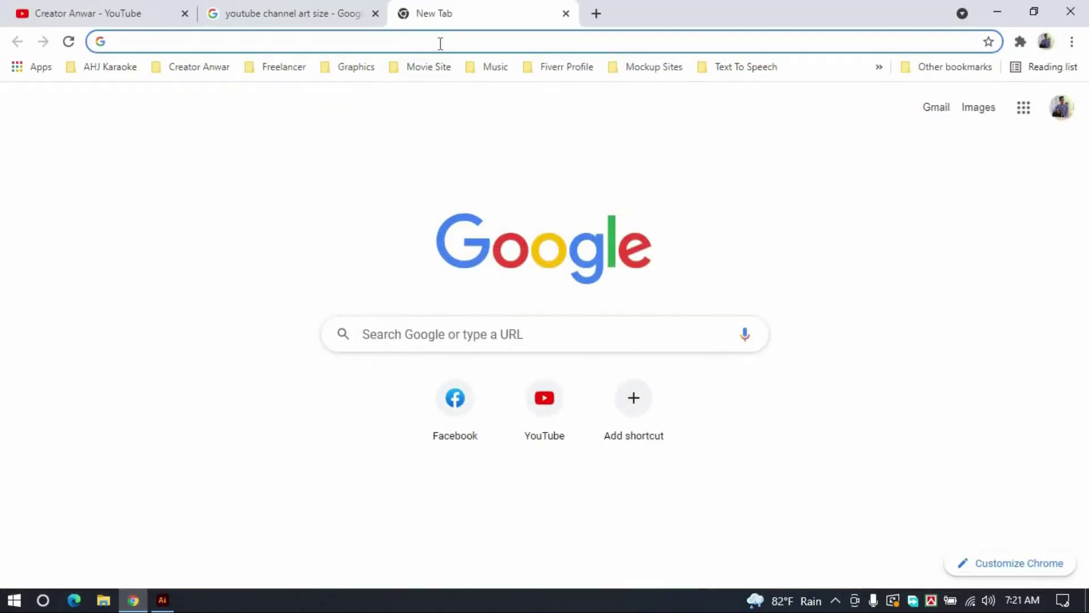
left_click(440, 44)
type("pexe")
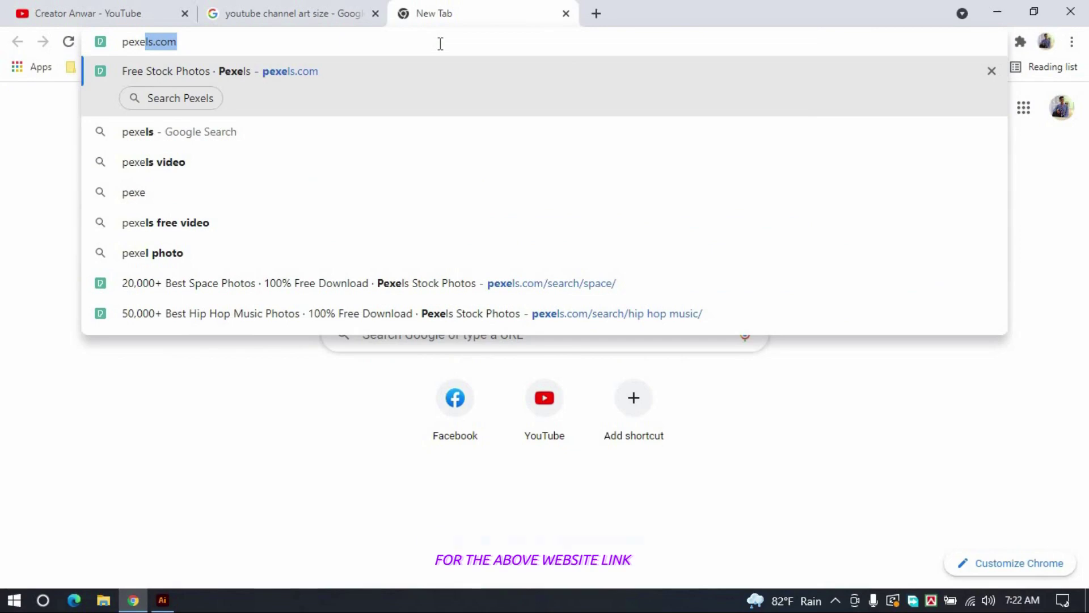
key("Return")
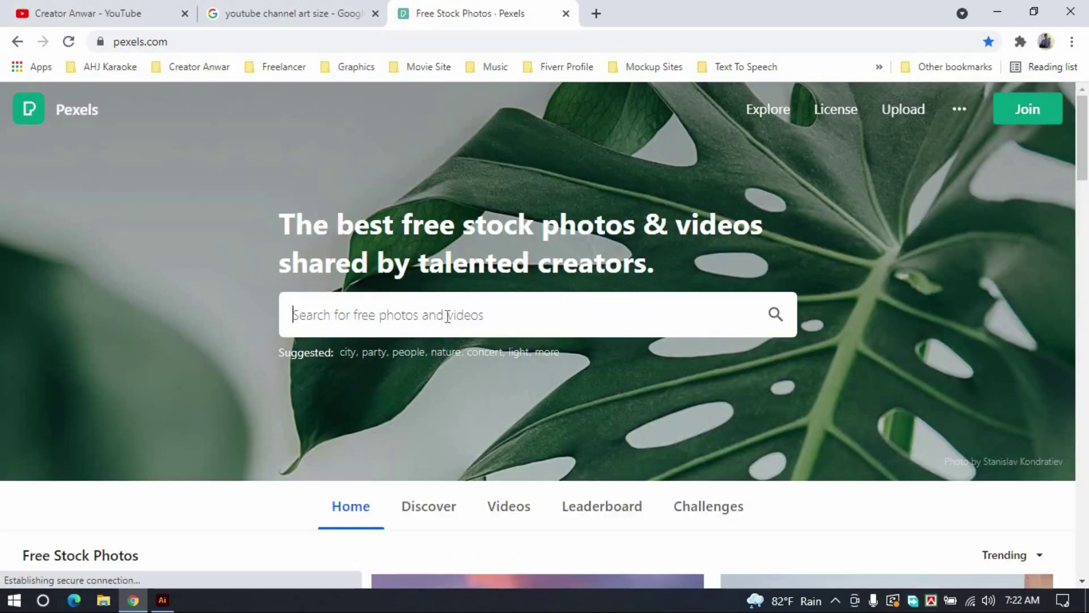
type("music")
key("Return")
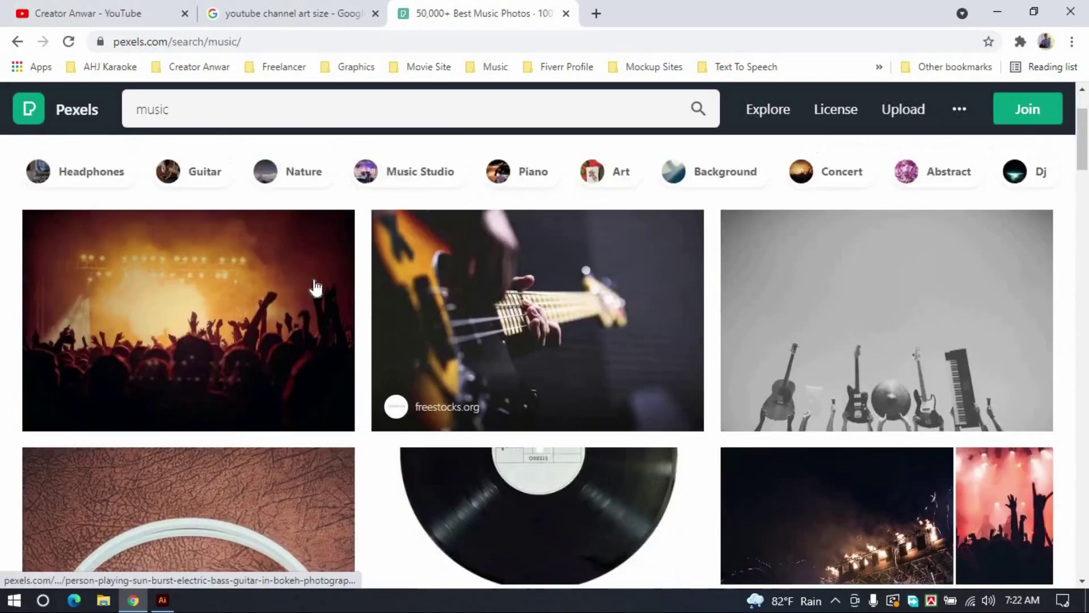
Browse the music photo results and open the red-lit concert photo with raised hands.
scroll(795, 365, "down", 6)
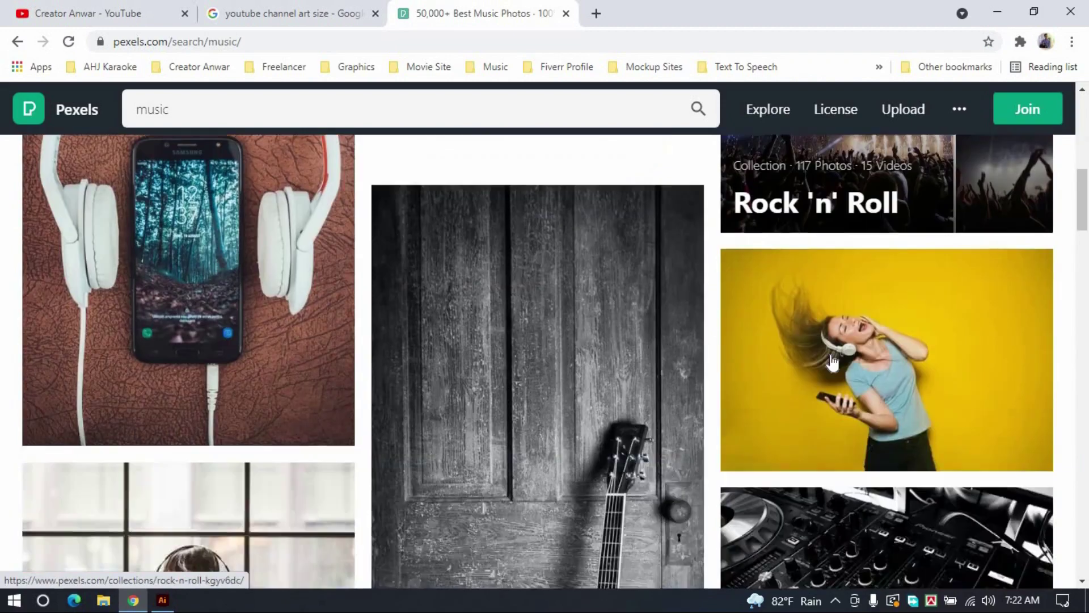
scroll(832, 361, "down", 6)
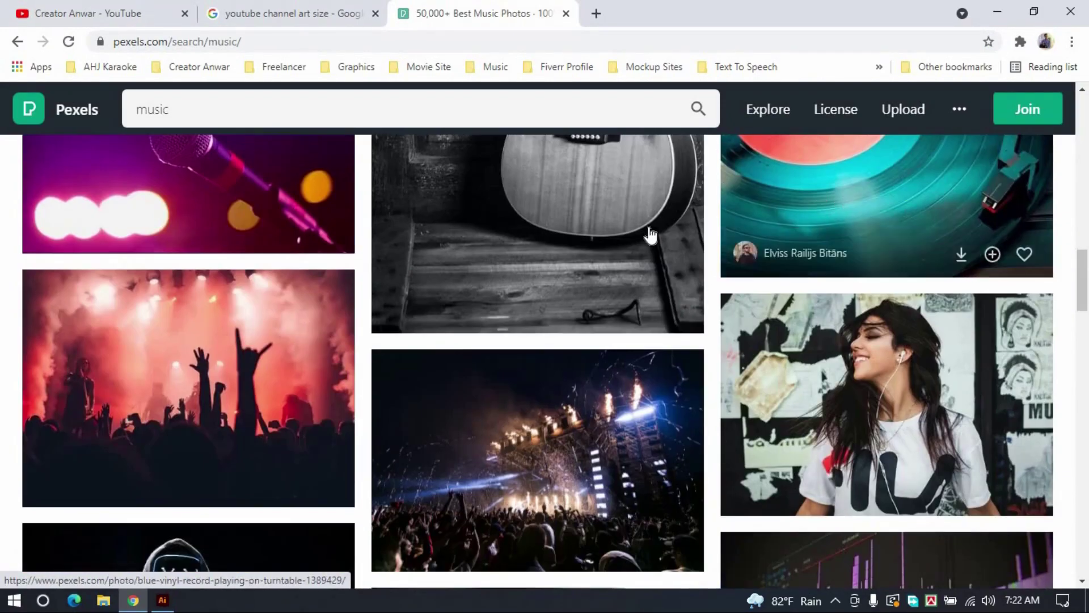
scroll(837, 299, "down", 4)
scroll(835, 295, "up", 4)
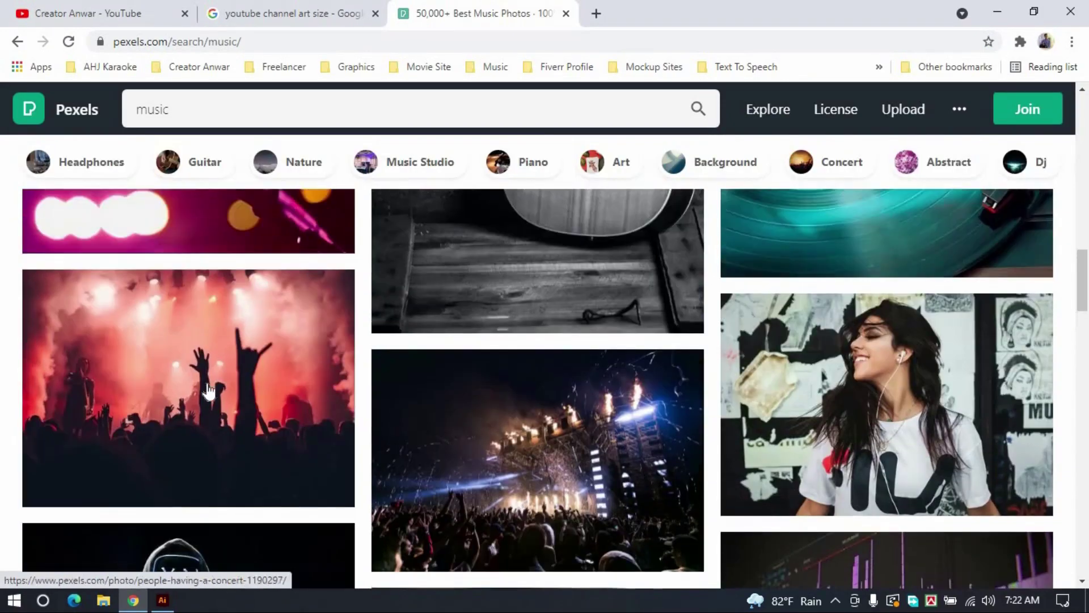
left_click(206, 359)
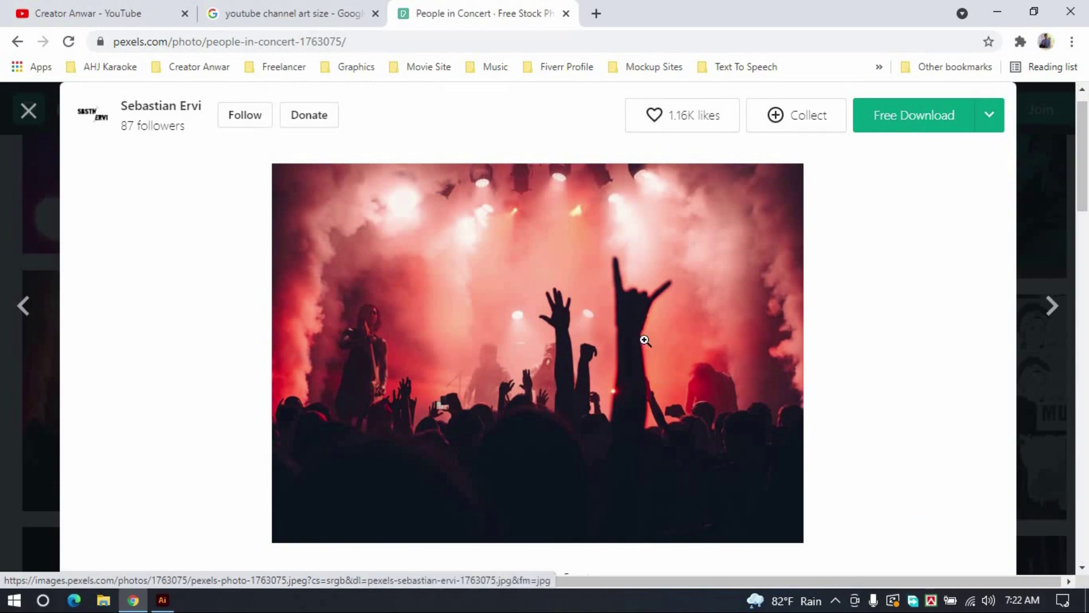
Switch back to Illustrator and move the row of music photos clear above the artboard.
left_click(162, 600)
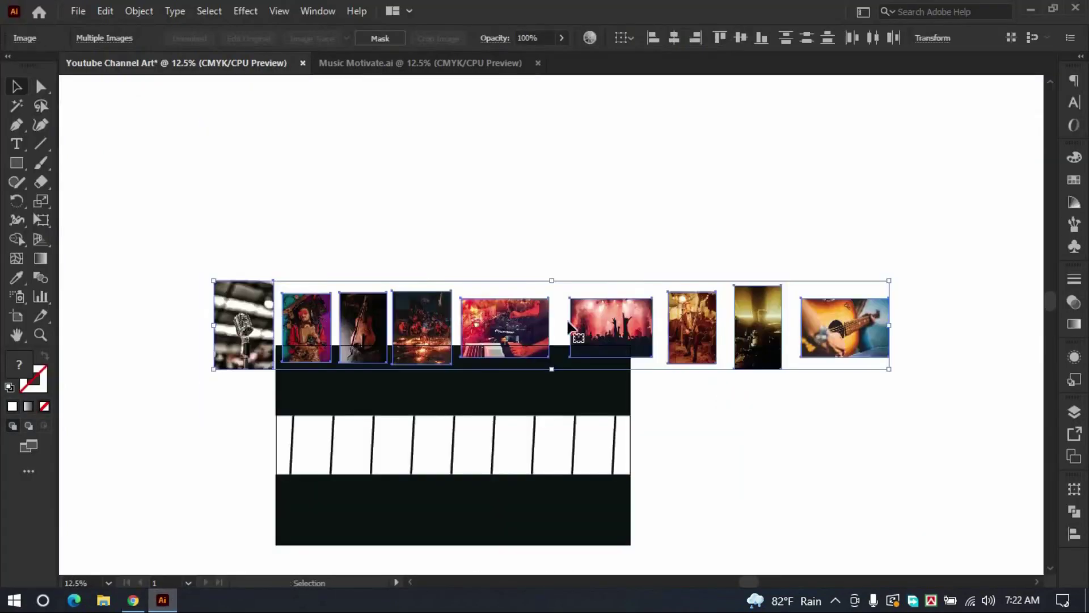
left_click_drag(569, 323, 530, 254)
key("space")
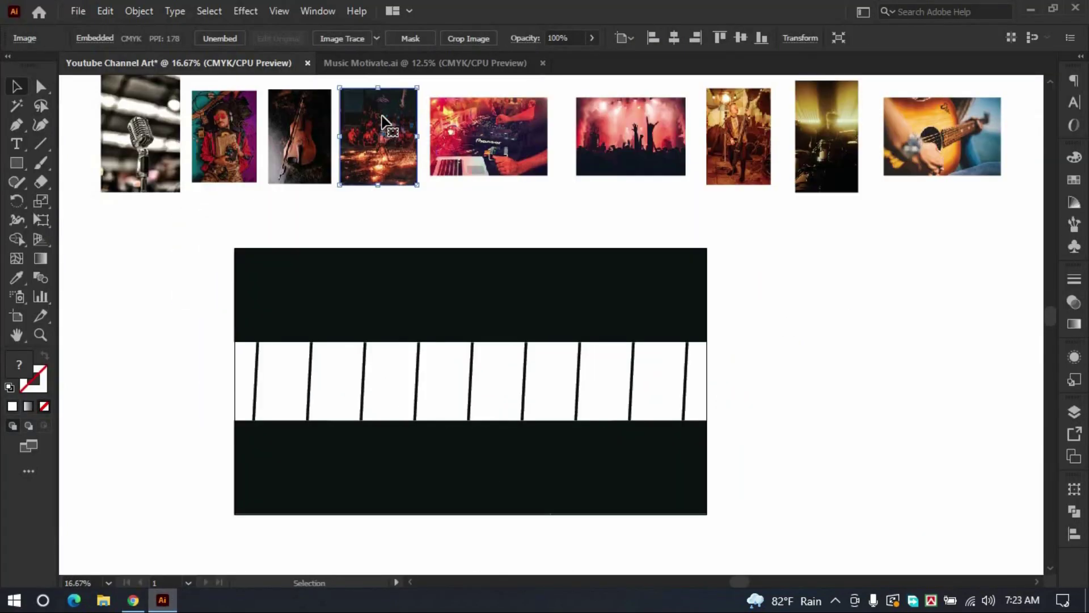
Move the fire-performance photo onto the fifth slanted panel from the left and scale it down to fit inside the panel.
left_click_drag(382, 116, 457, 379)
key("ctrl+equal")
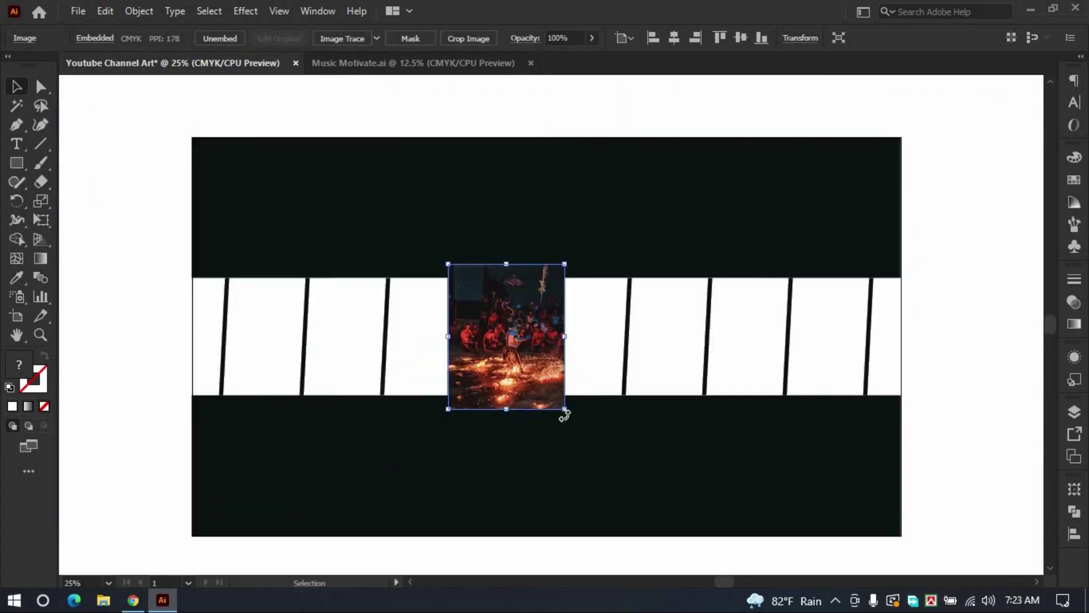
left_click_drag(564, 409, 531, 371)
left_click_drag(533, 323, 531, 324)
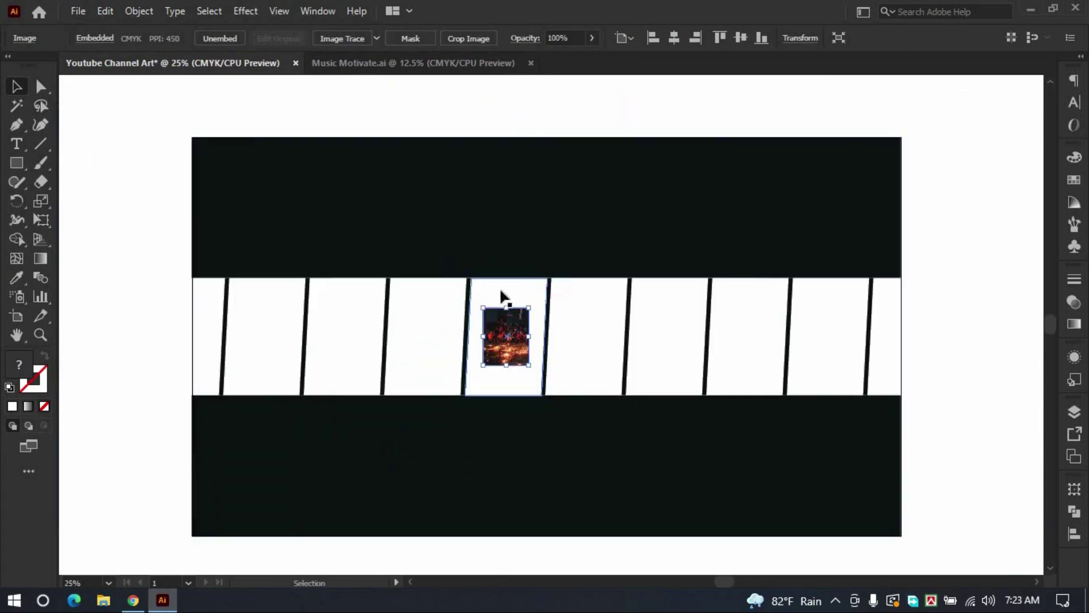
Align the fire-performance photo to the center of its slanted panel, using the panel as key object, and deselect both.
left_click(510, 297, "shift")
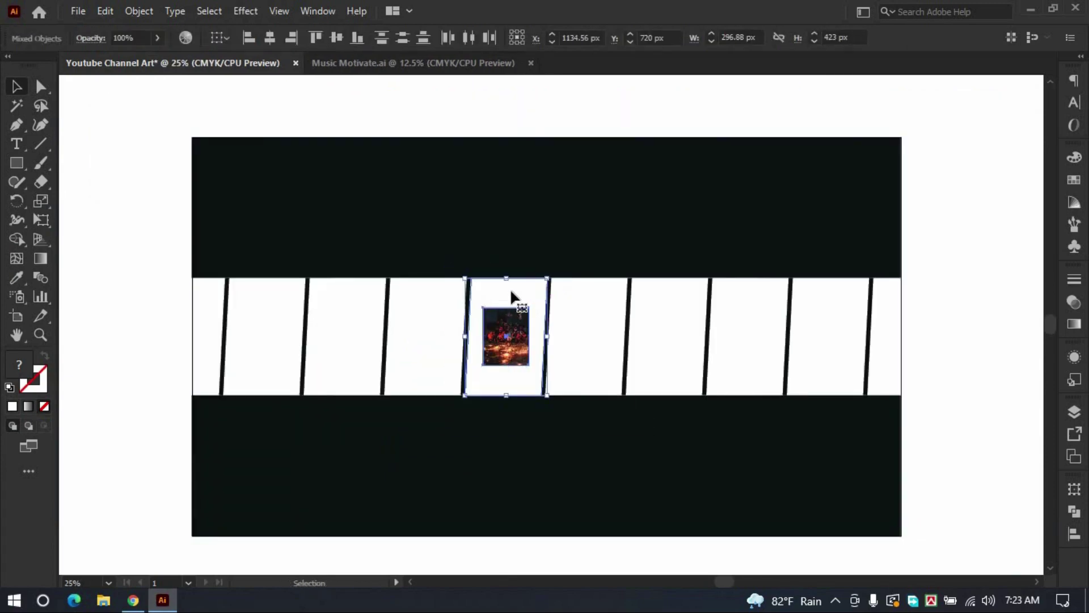
left_click(509, 288)
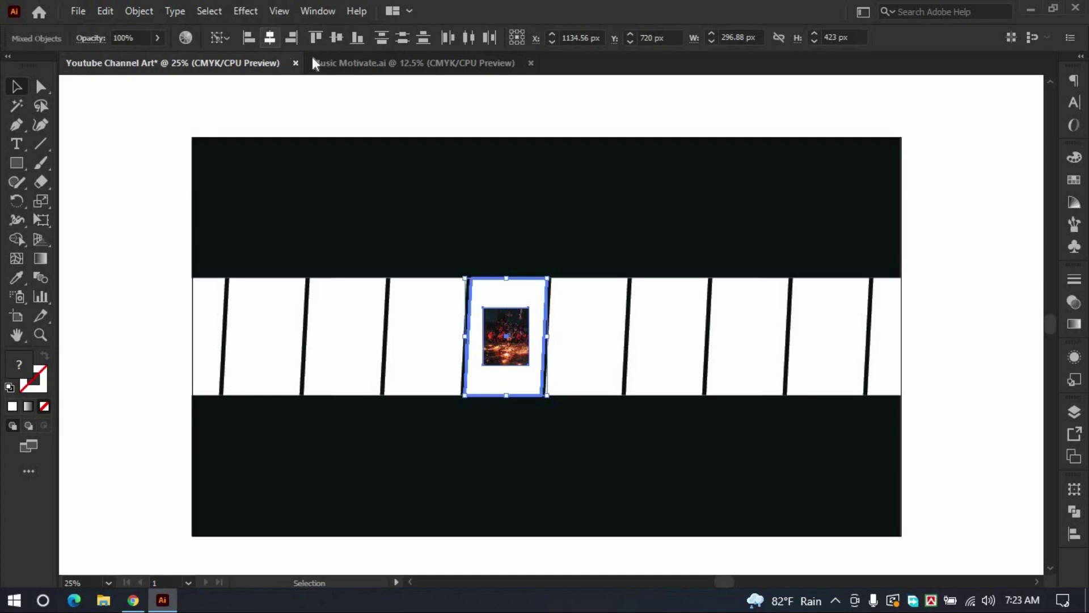
left_click(337, 37)
left_click(486, 110)
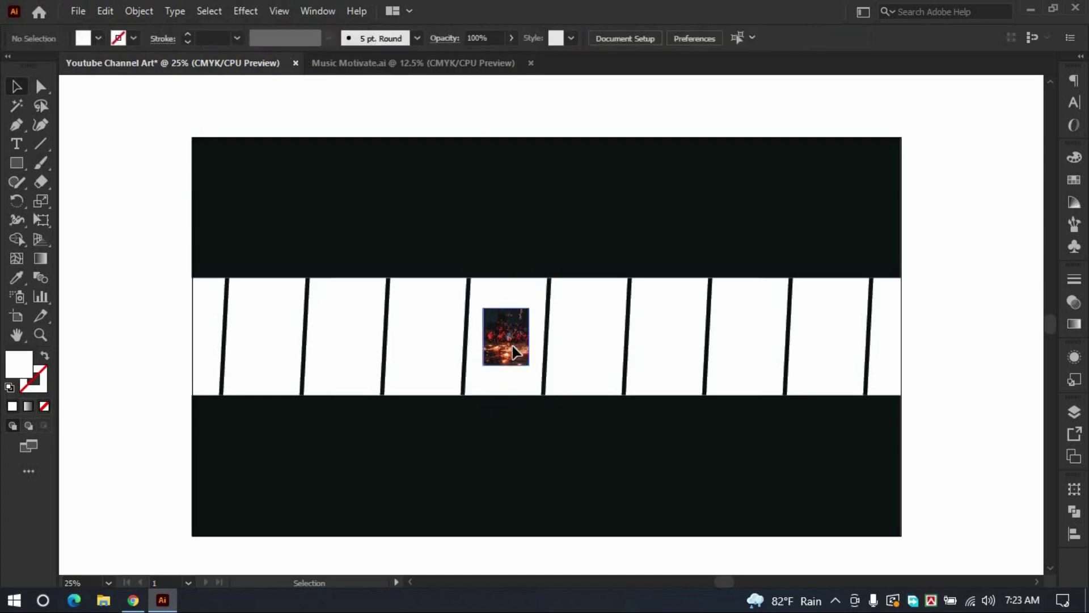
Enlarge the fire-performance photo from its center until it covers the fifth slanted panel, and send it to the back.
left_click(504, 315)
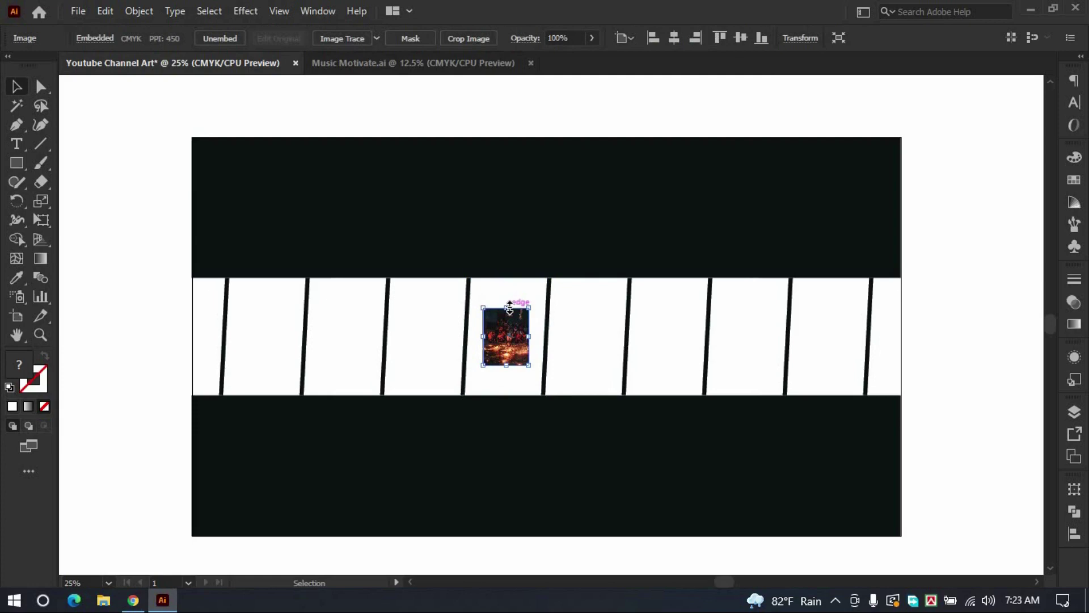
left_click_drag(510, 308, 511, 271)
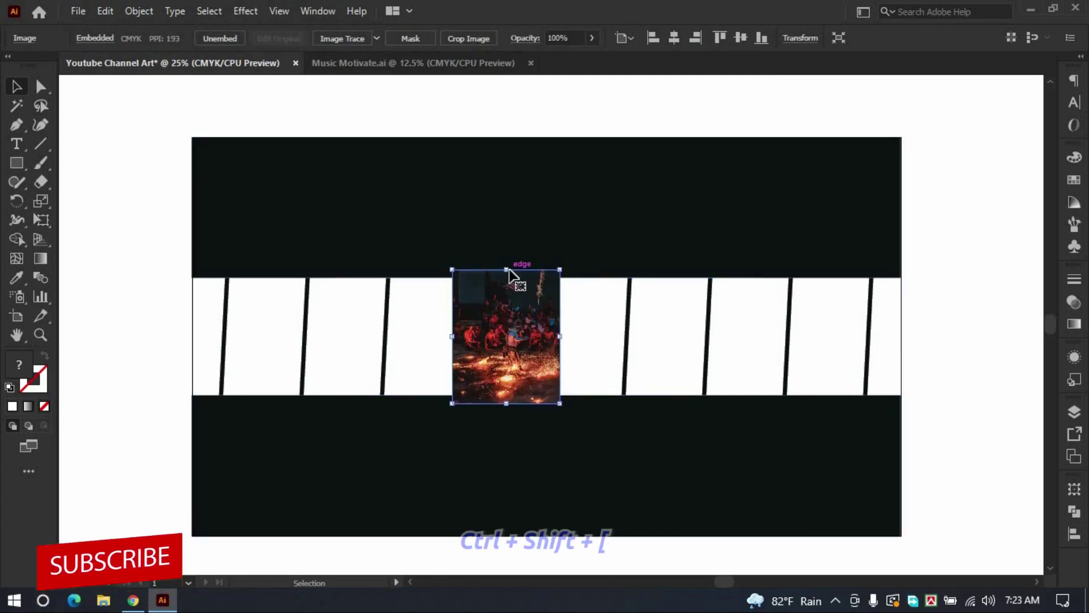
key("ctrl+shift+bracketleft")
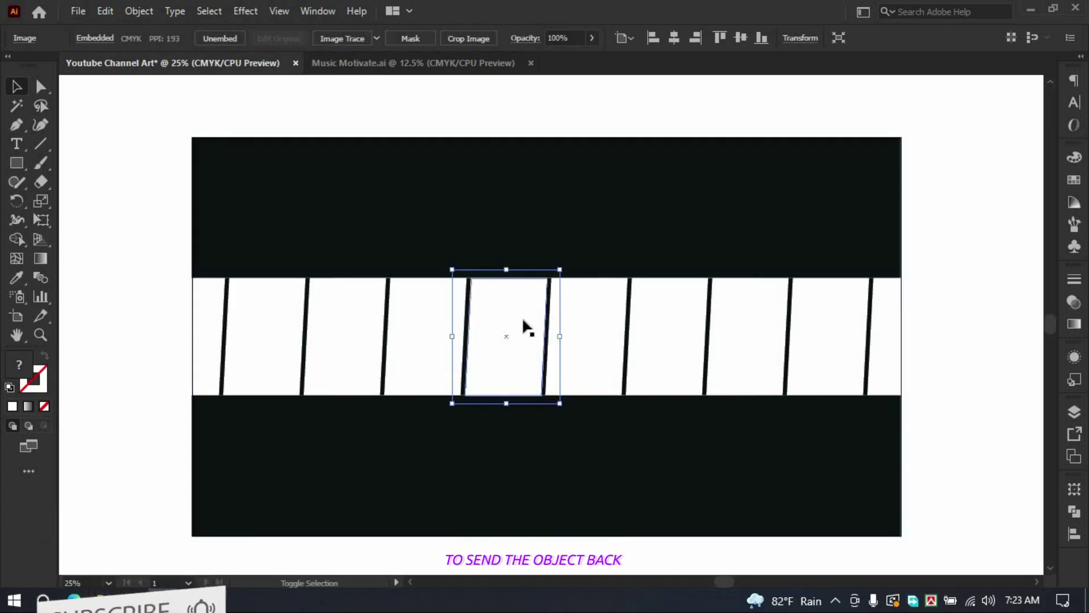
Clip the fire-performance photo to its slanted panel with a clipping mask and deselect the result.
left_click(510, 300, "shift")
right_click(509, 301)
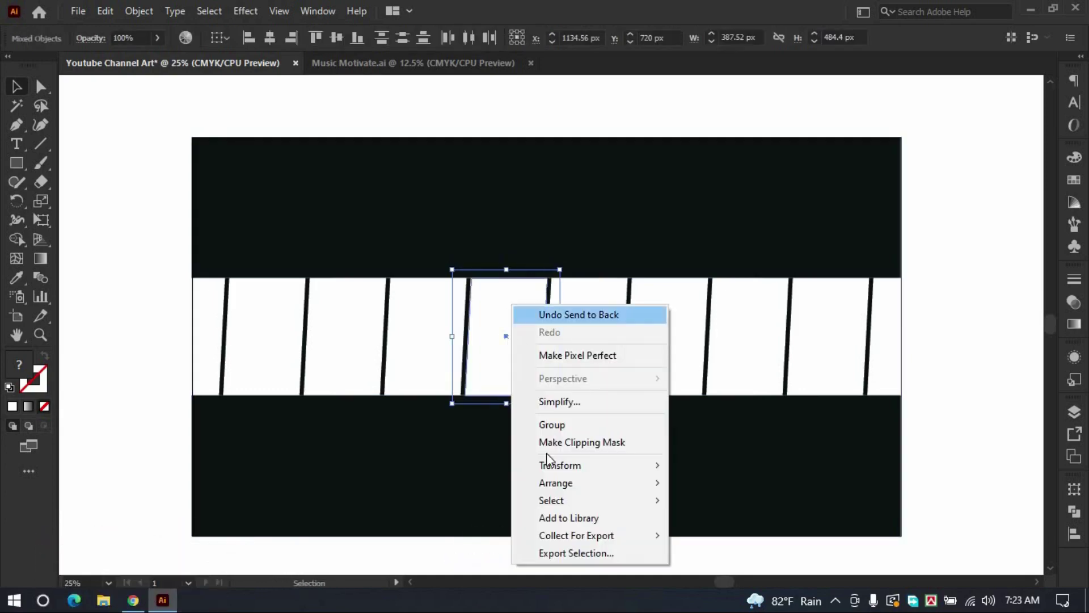
left_click(566, 443)
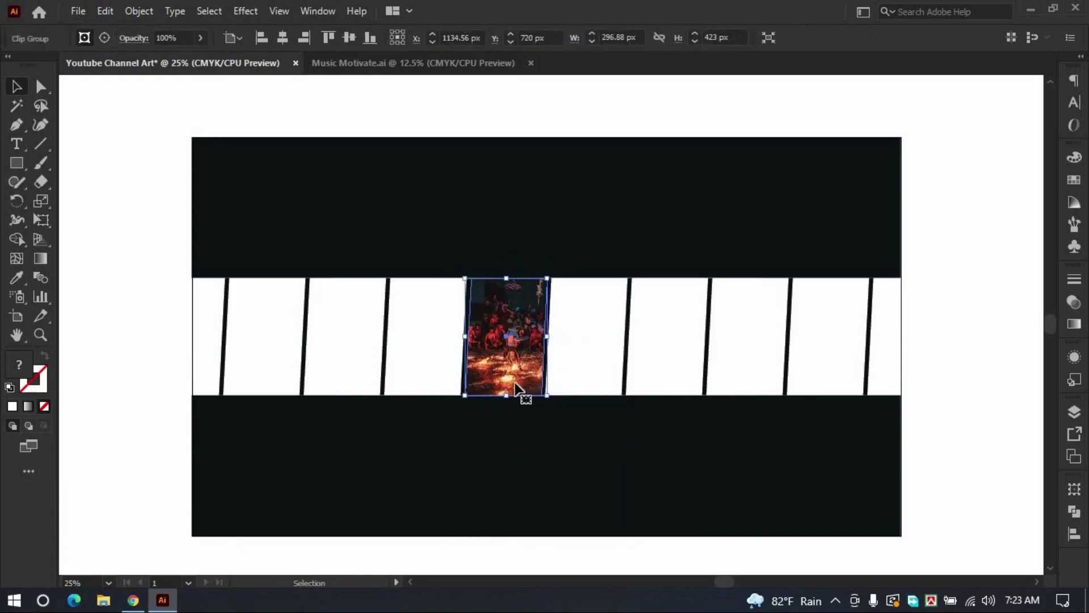
key("ctrl+shift+a")
key("ctrl+minus")
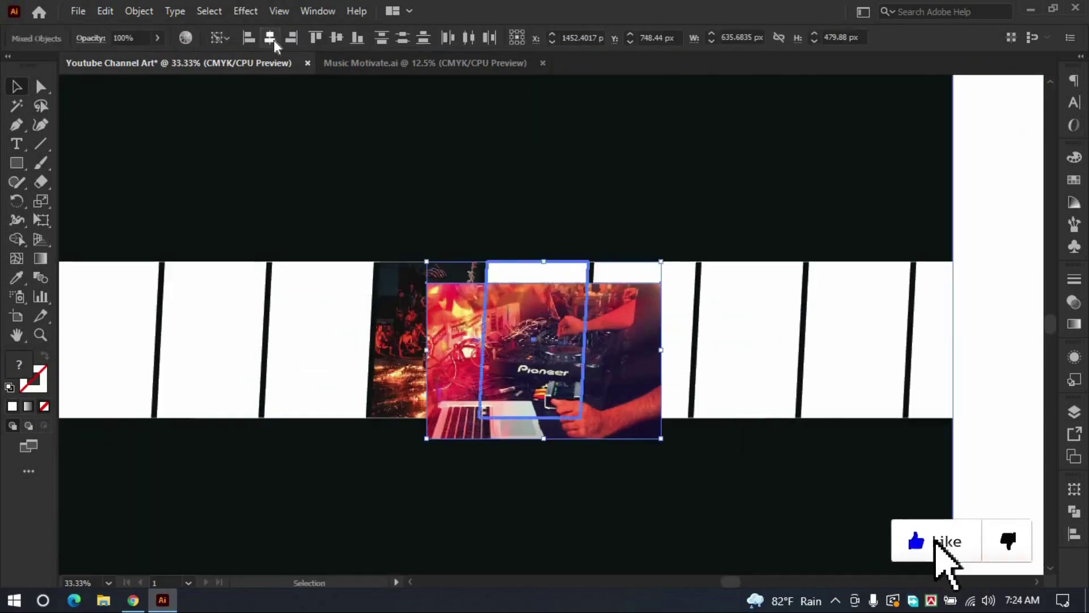
Center the DJ mixer, red-lit crowd, suited musician, drummer and acoustic guitar photos on the panels following the fire-performance photo, and clip each to its panel.
right_click(513, 309)
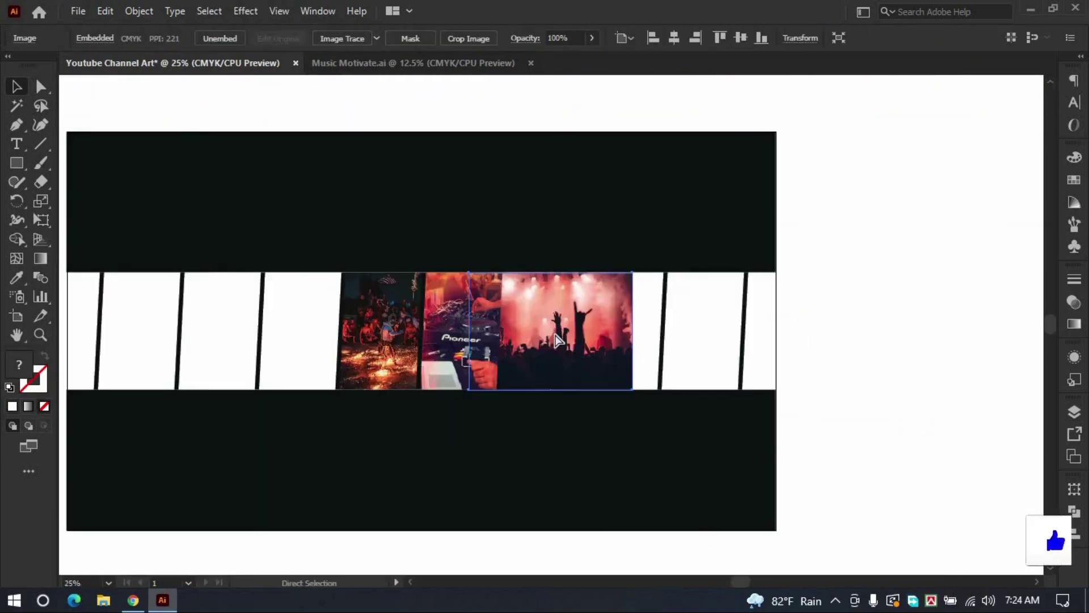
left_click(532, 335)
key("ctrl+7")
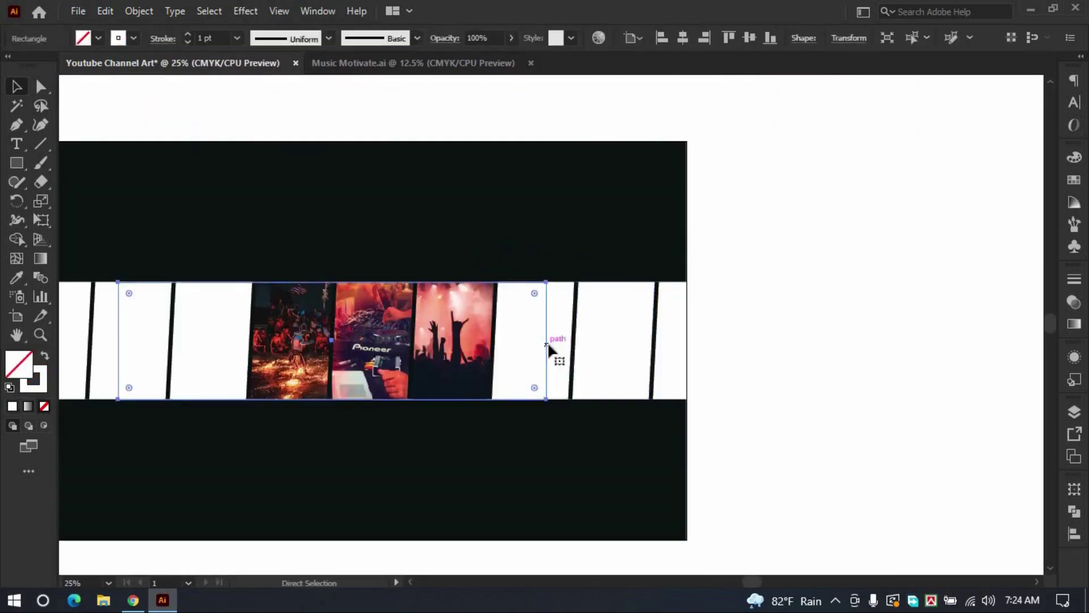
key("ctrl+7")
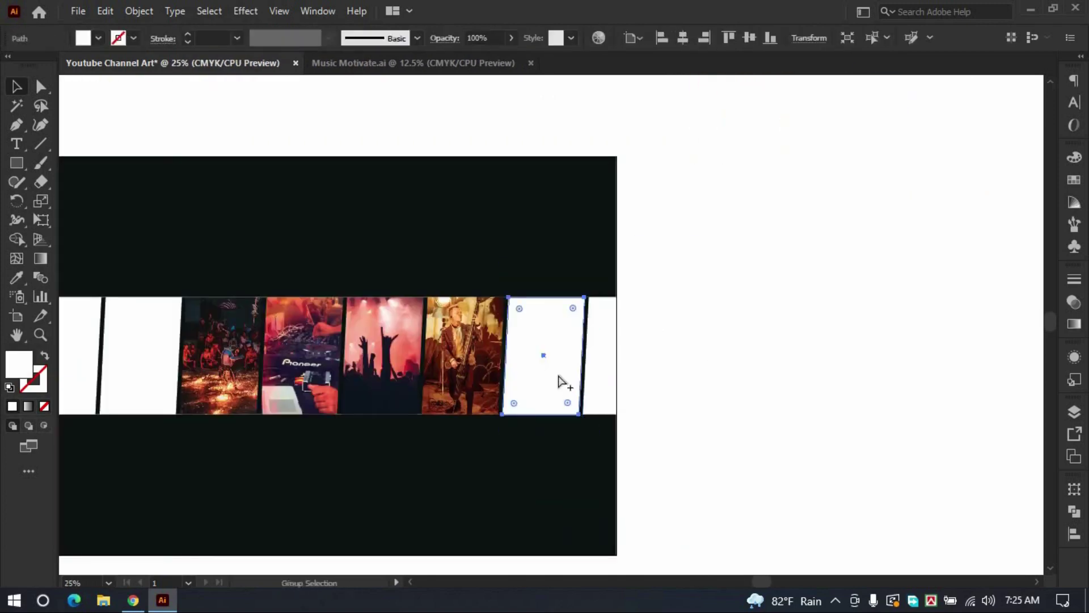
left_click_drag(560, 382, 601, 389)
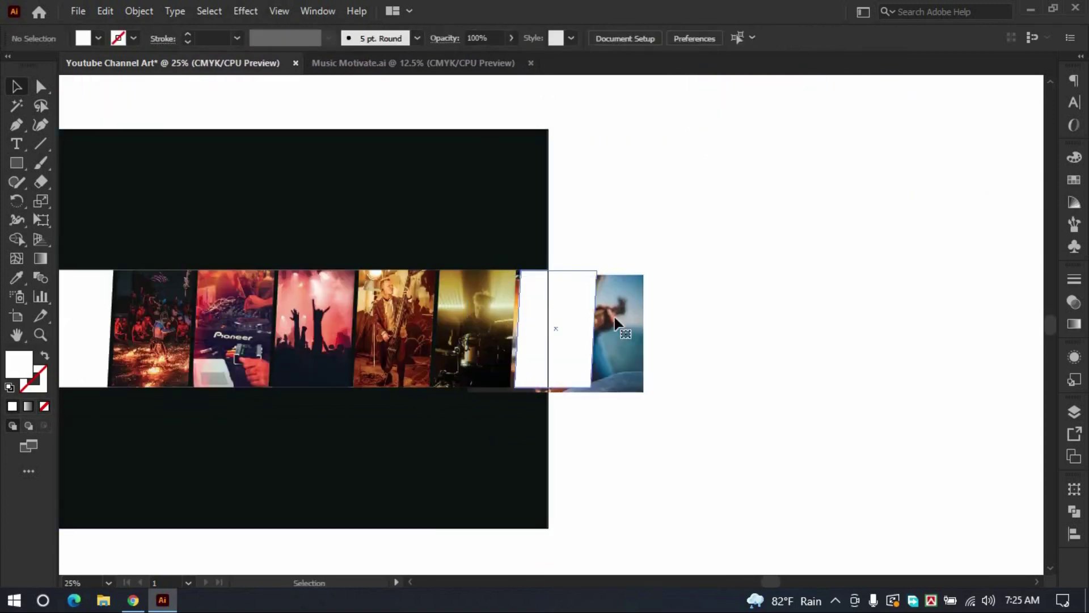
right_click(616, 323)
left_click(691, 217)
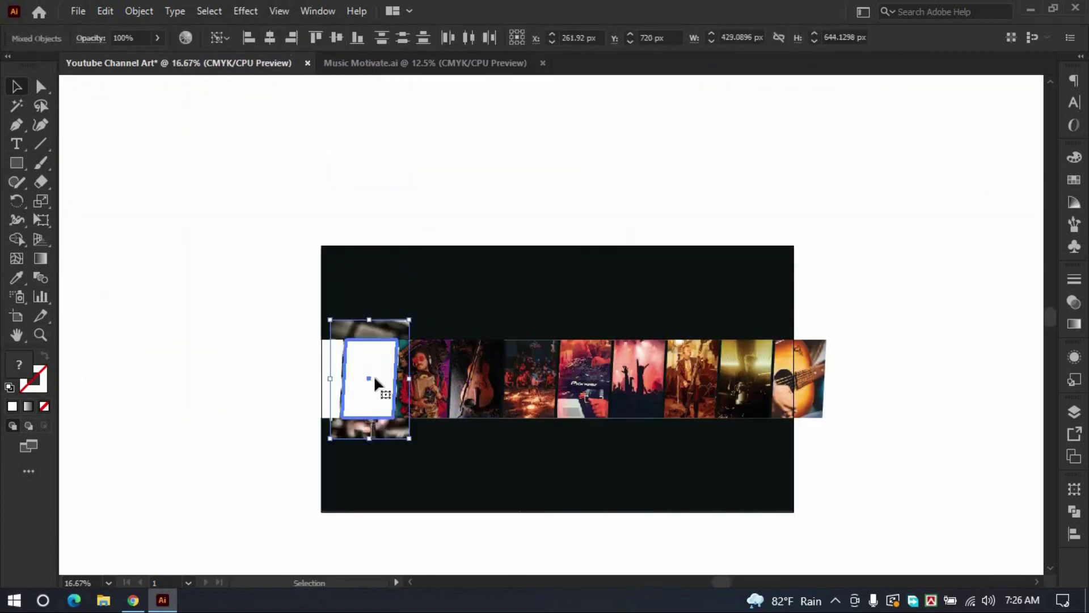
Clip the cello, costumed performer, microphone and night concert photos into the four panels preceding the fire-performance photo.
right_click(527, 295)
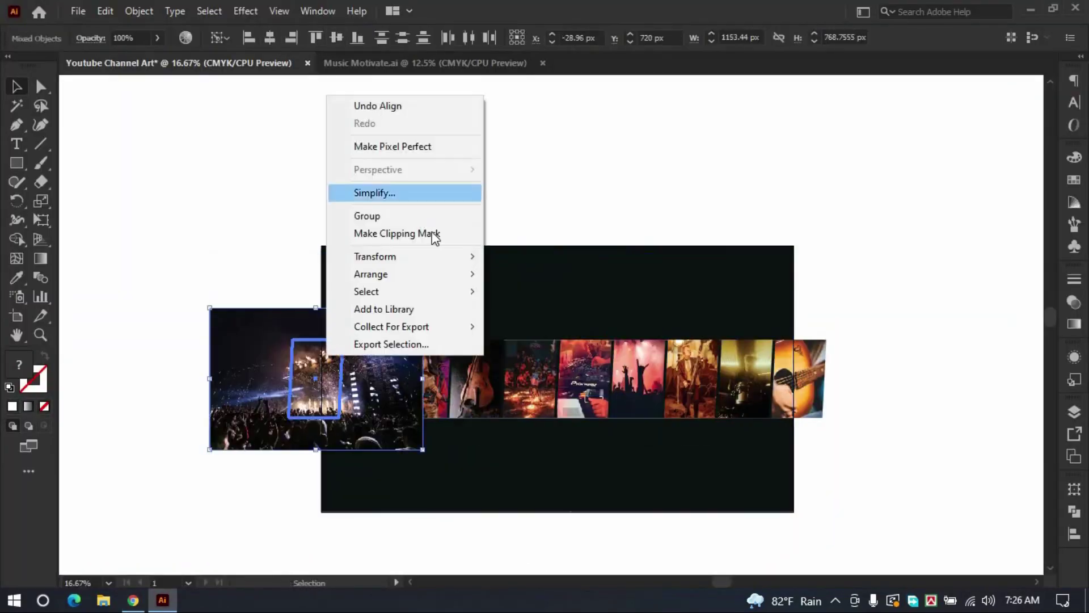
left_click(402, 234)
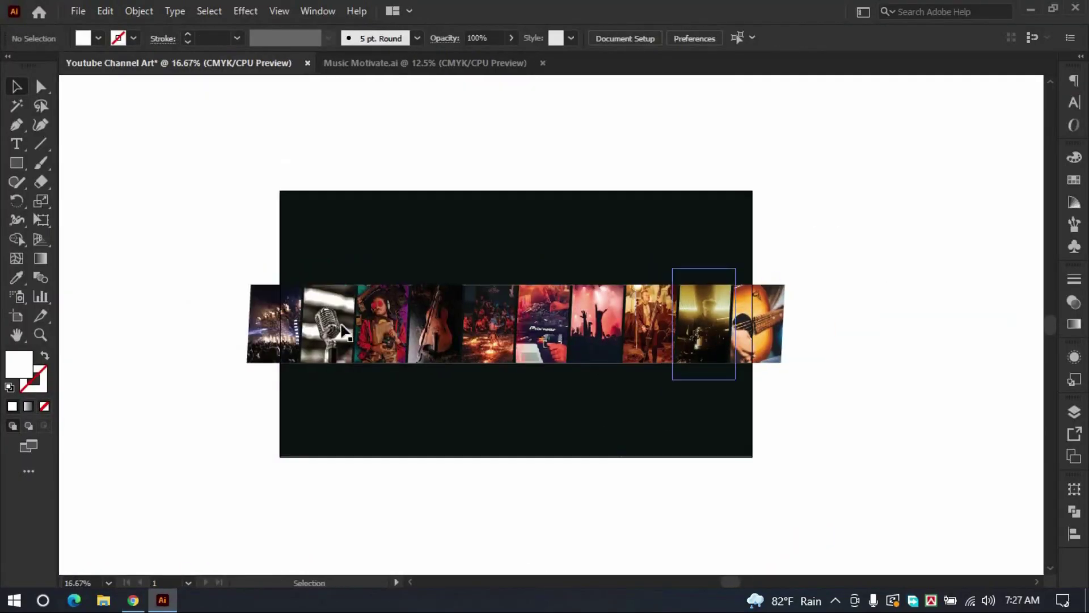
Select all ten clipped photo panels across the band and group them.
left_click(283, 316)
left_click(329, 323, "shift")
left_click(381, 323, "shift")
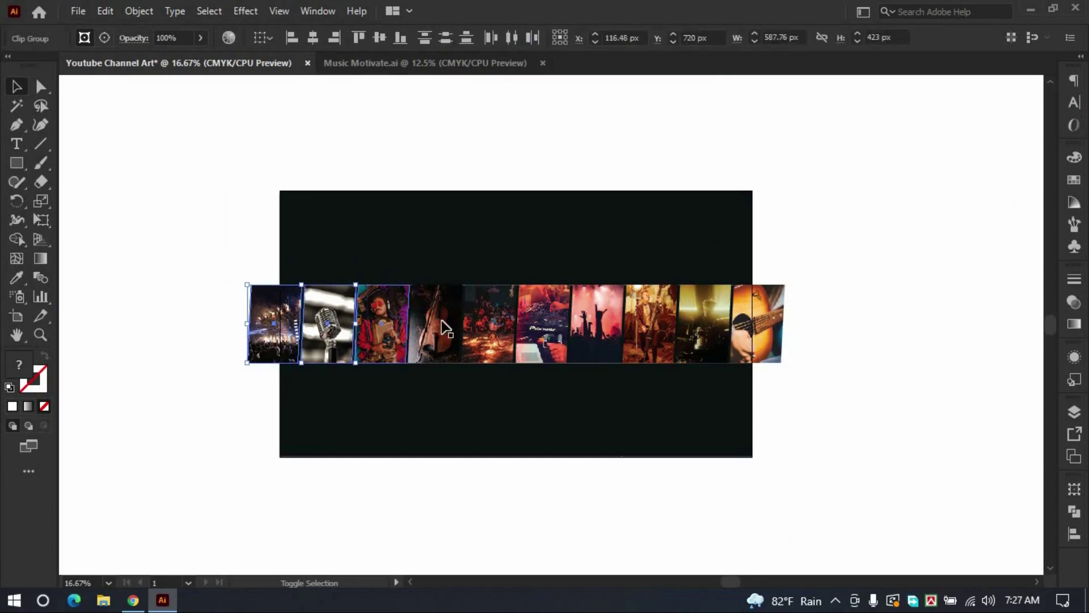
left_click(434, 323, "shift")
left_click(488, 323, "shift")
left_click(542, 324, "shift")
left_click(596, 323, "shift")
left_click(704, 323, "shift")
left_click(763, 320, "shift")
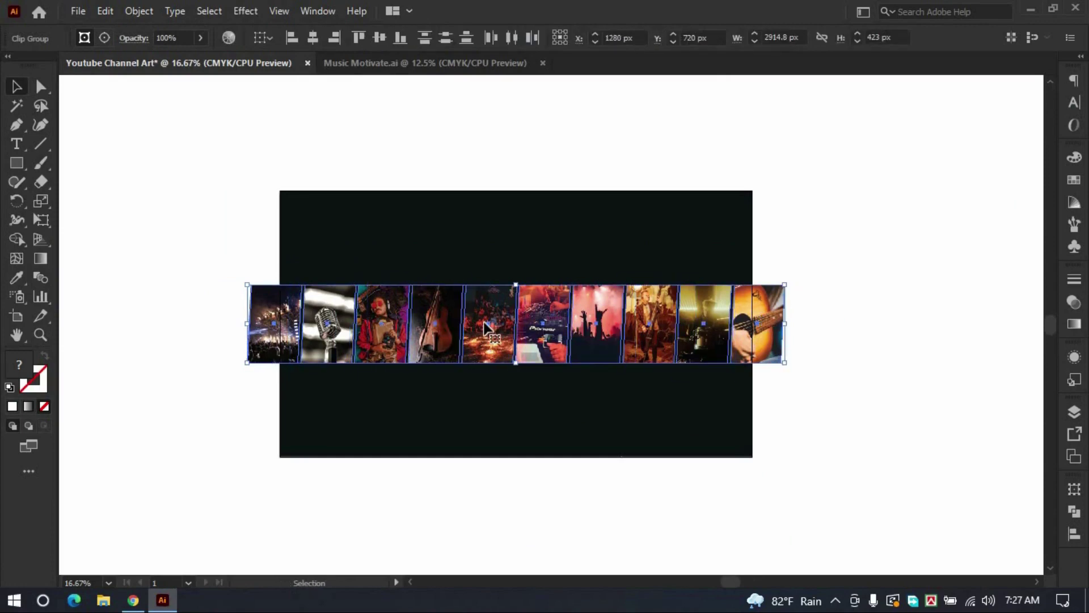
key("ctrl+g")
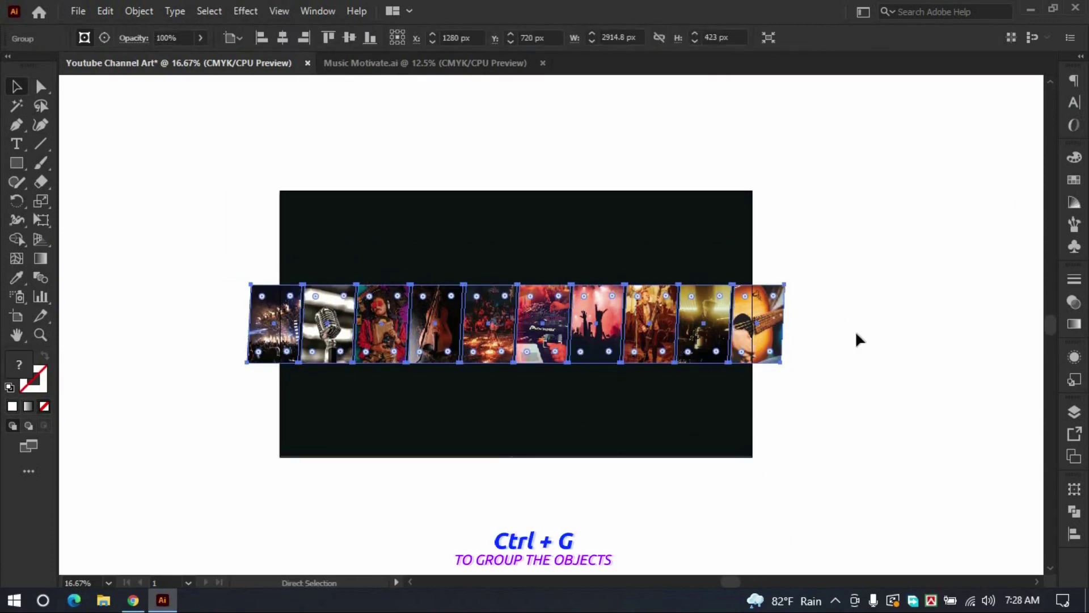
Select the grouped photo strip and hide it.
left_click(856, 335)
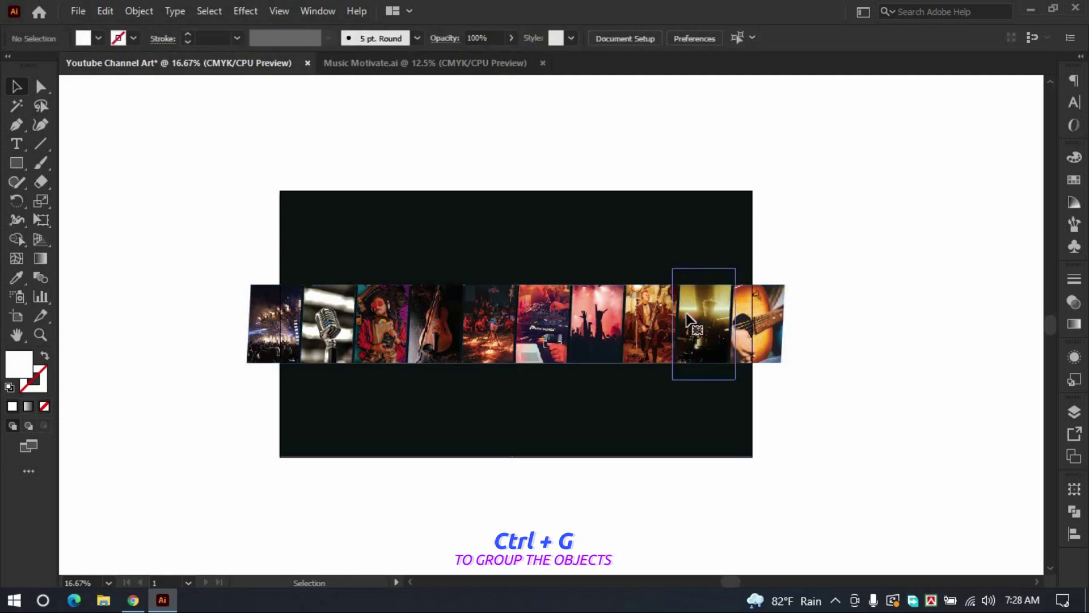
left_click(687, 328)
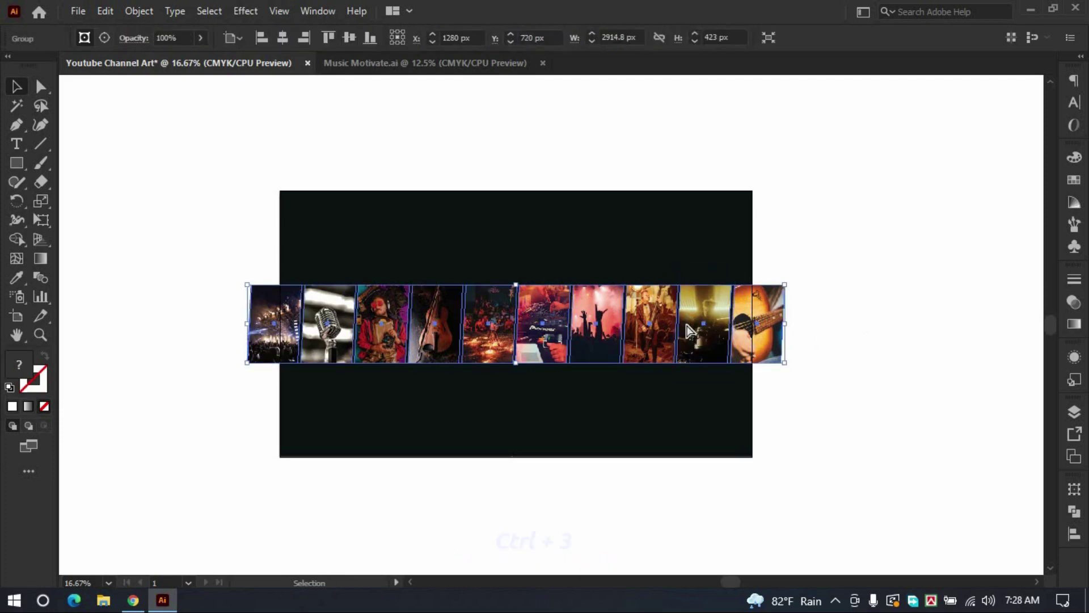
key("ctrl+3")
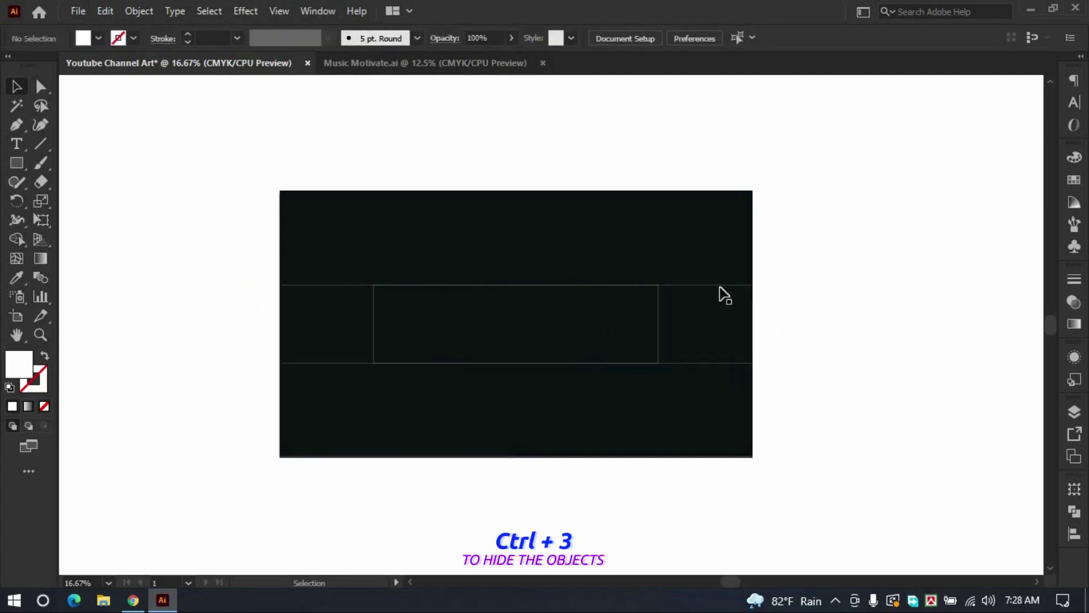
Duplicate the full-width band rectangle in place in front, with white fill and no stroke, and bring it to the front.
left_click(697, 304)
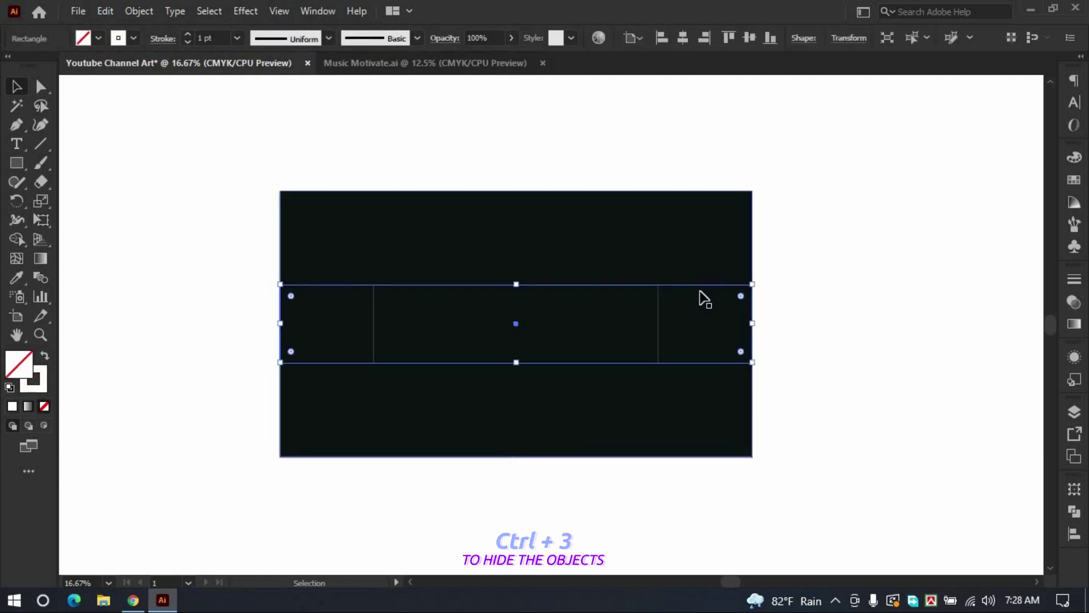
key("ctrl+c")
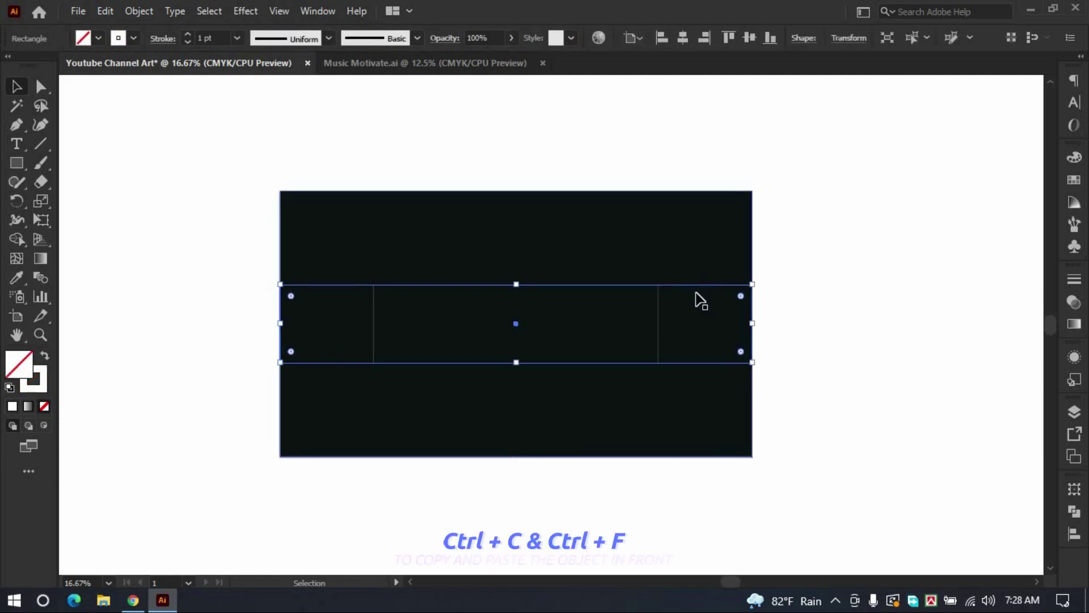
key("ctrl+f")
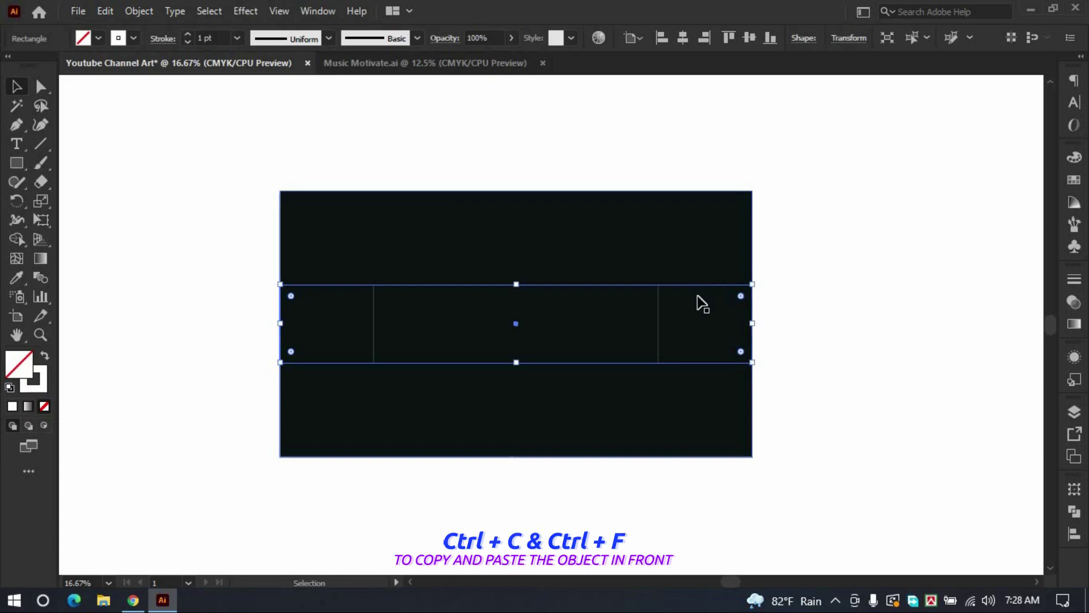
left_click(44, 355)
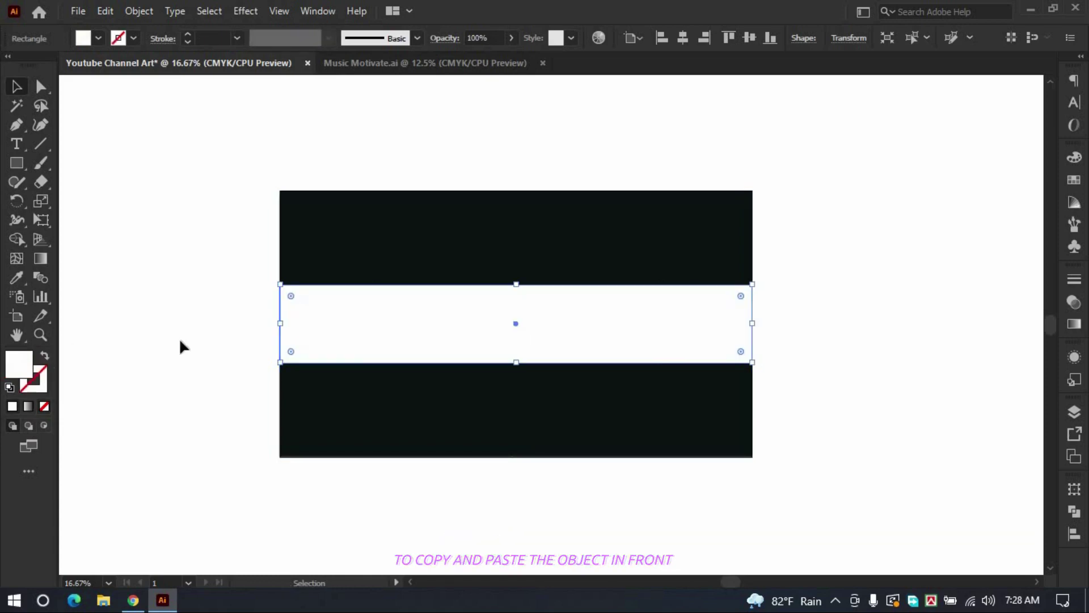
key("ctrl+shift+bracketright")
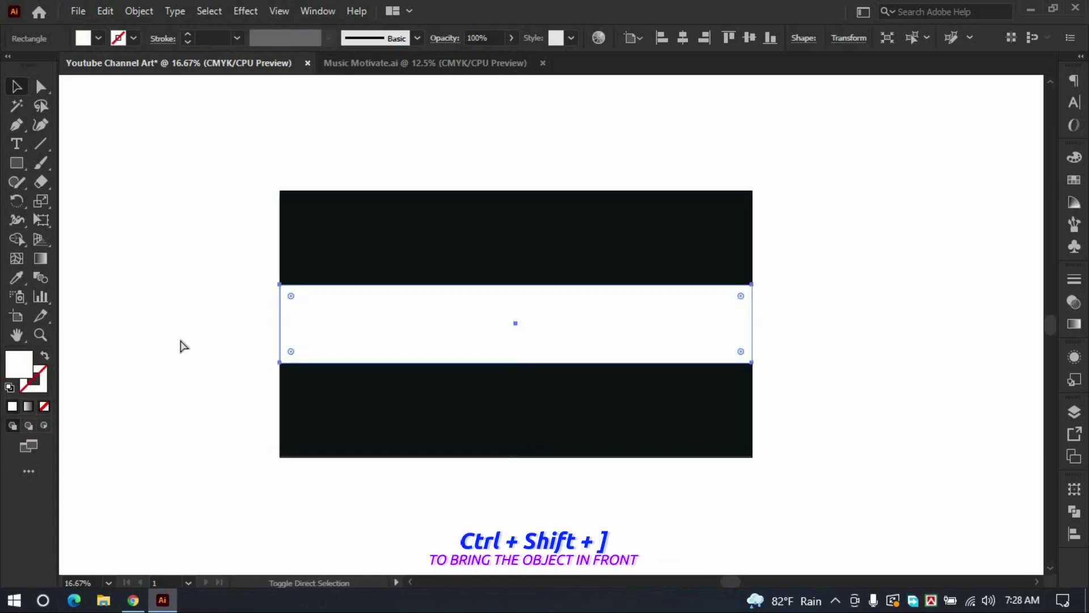
Unhide all objects so the grouped photo strip is back behind the white band rectangle.
key("ctrl+alt+3")
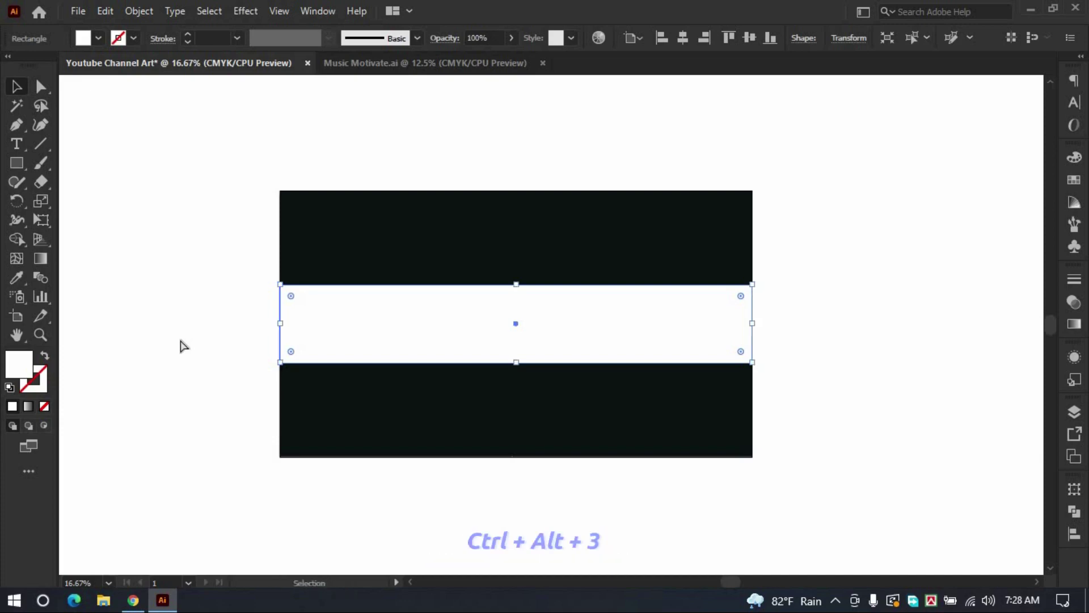
key("ctrl+alt+3")
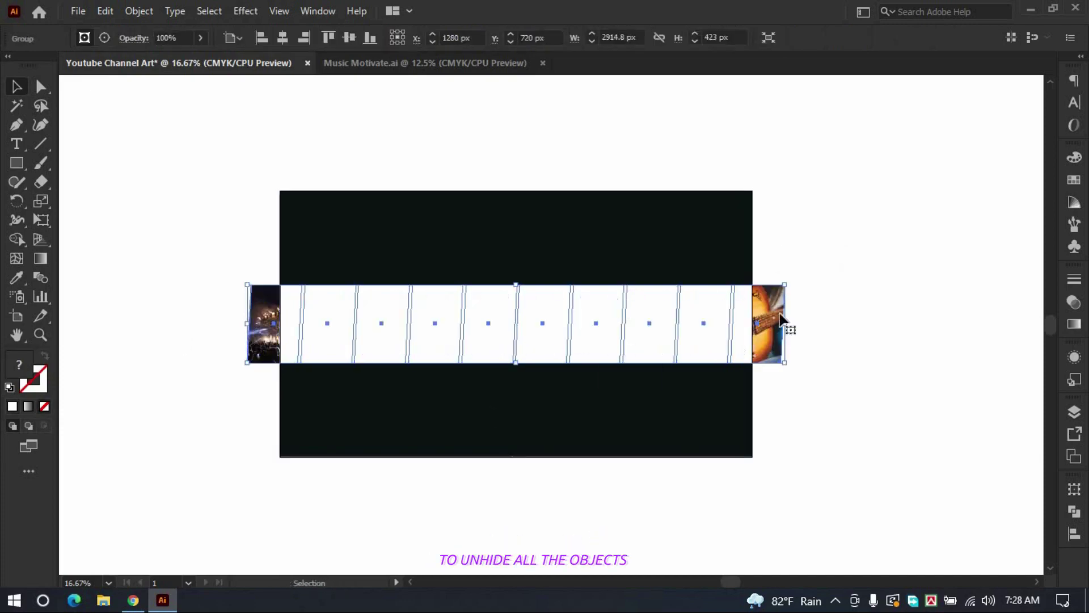
left_click(822, 414)
Clip the grouped photo strip to the white band rectangle with a clipping mask, and deselect it.
left_click(713, 326)
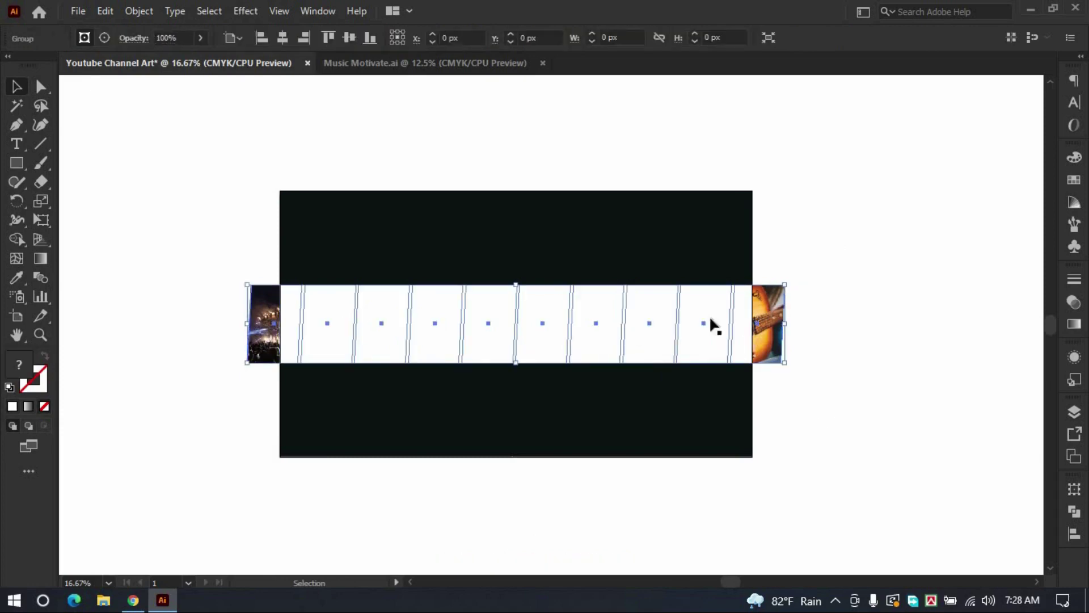
left_click(498, 305, "shift")
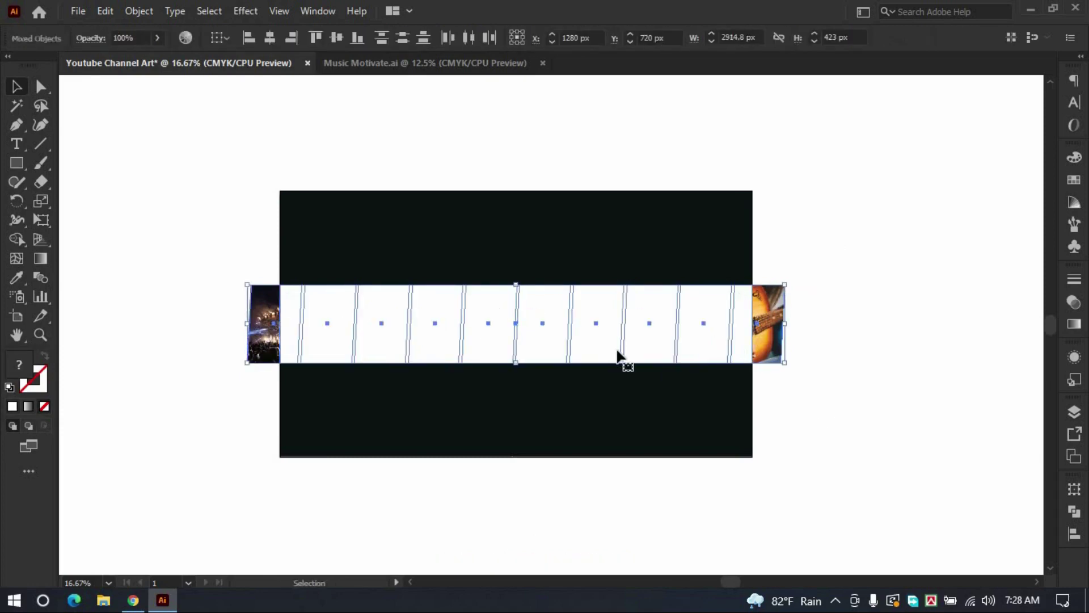
right_click(636, 305)
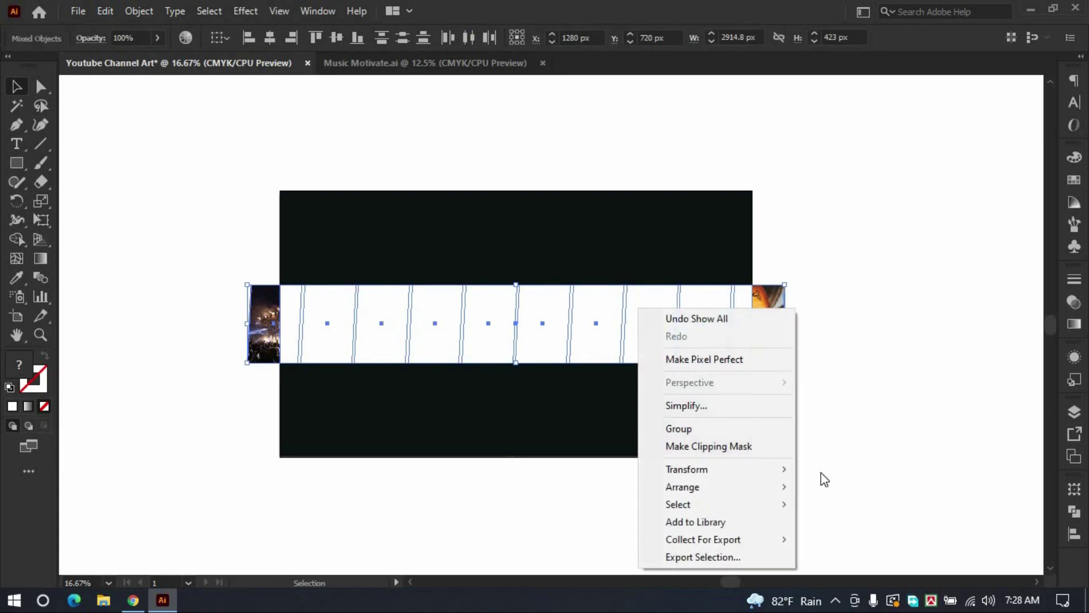
left_click(722, 443)
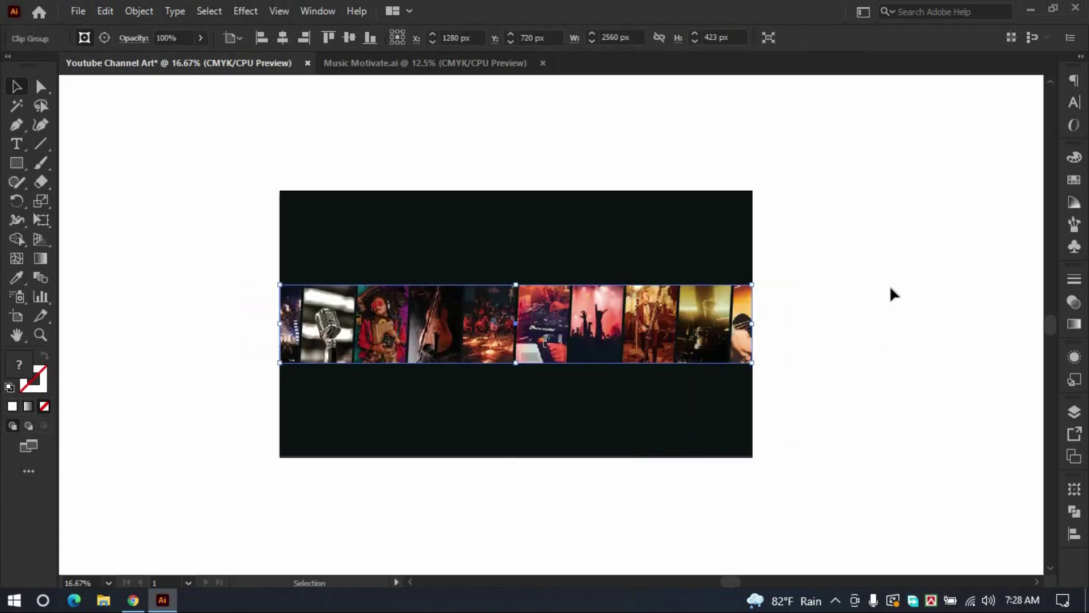
left_click(890, 292)
Take the clipped photo strip out of view, give the full-width band rectangle a white fill with no stroke, and deselect it.
left_click(631, 323)
key("Delete")
left_click(711, 289)
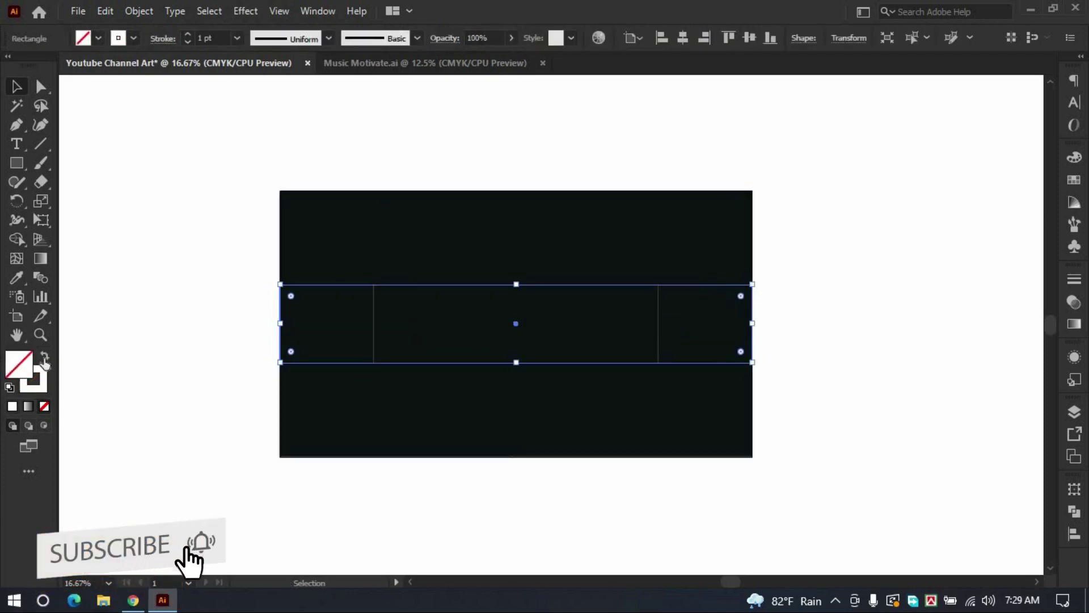
left_click(46, 358)
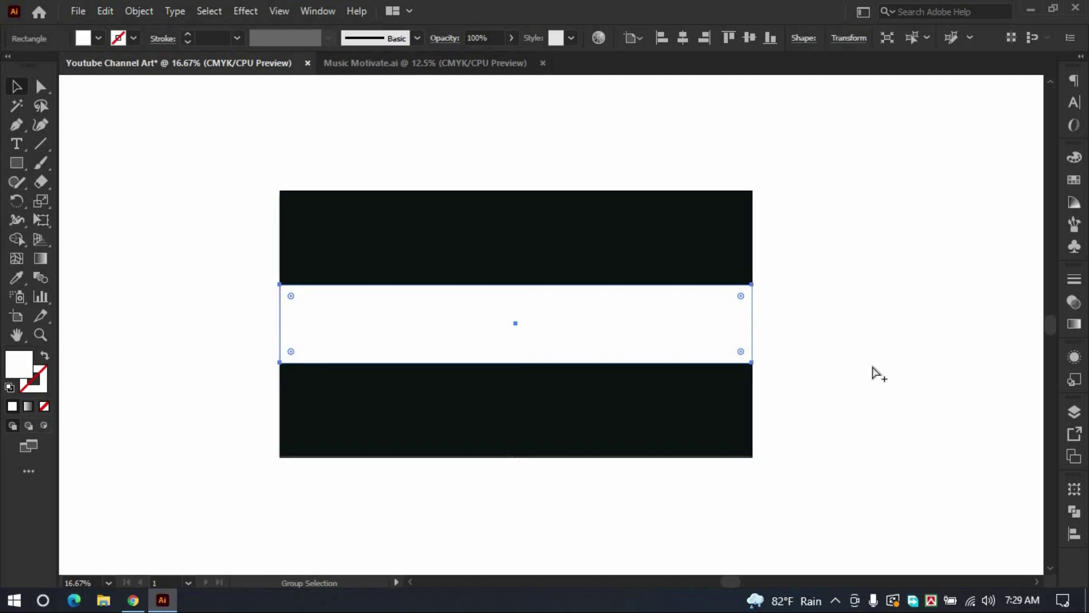
key("v")
left_click(822, 372)
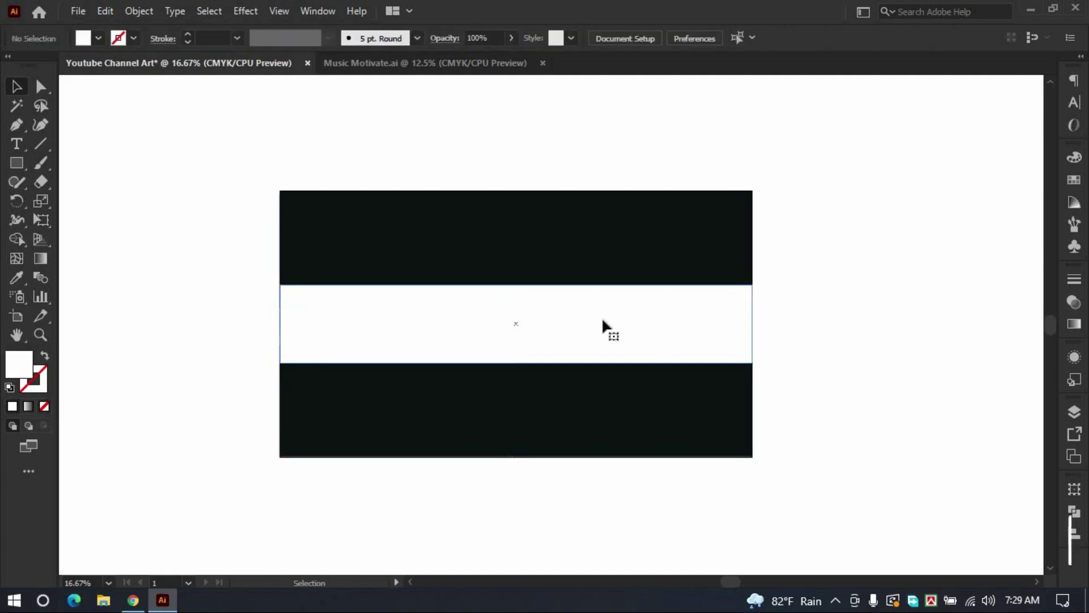
Fill the full-width white band rectangle with the artboard's dark background color and lower its opacity to 50%.
left_click(562, 295)
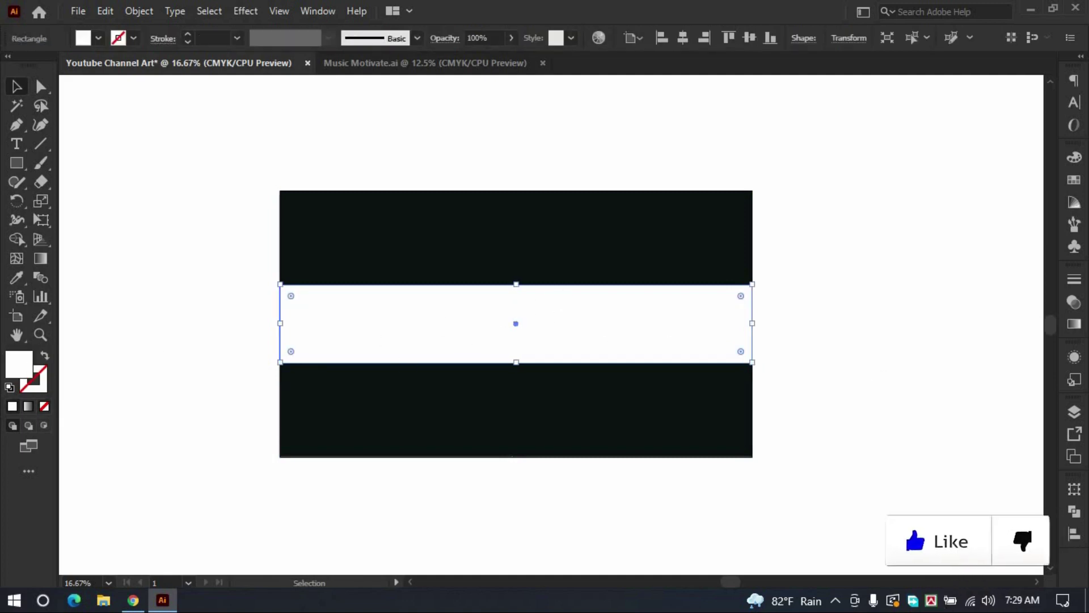
left_click(16, 277)
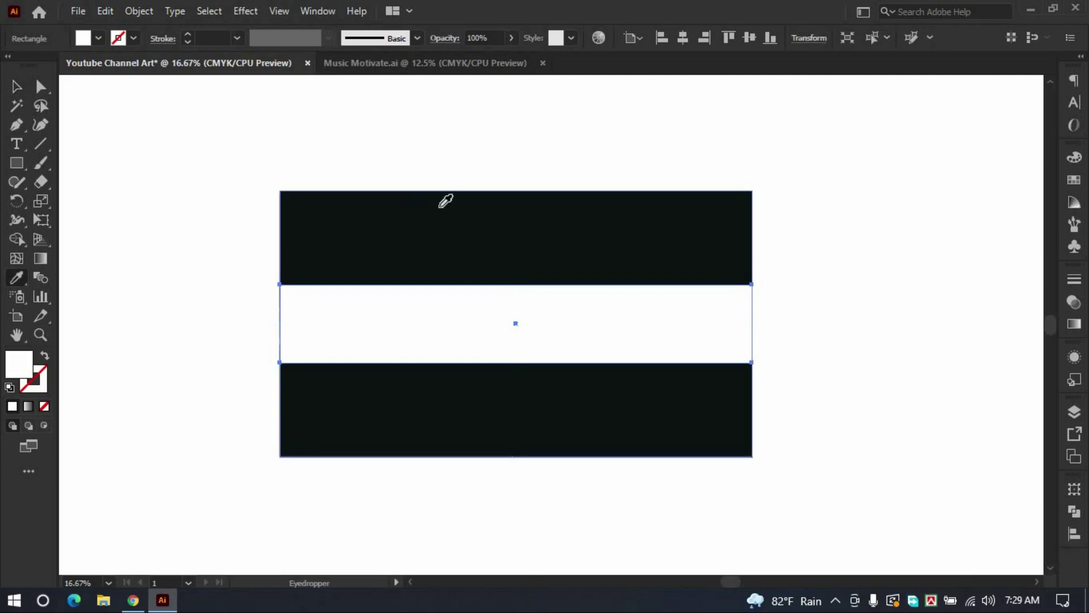
left_click(445, 201)
left_click(17, 86)
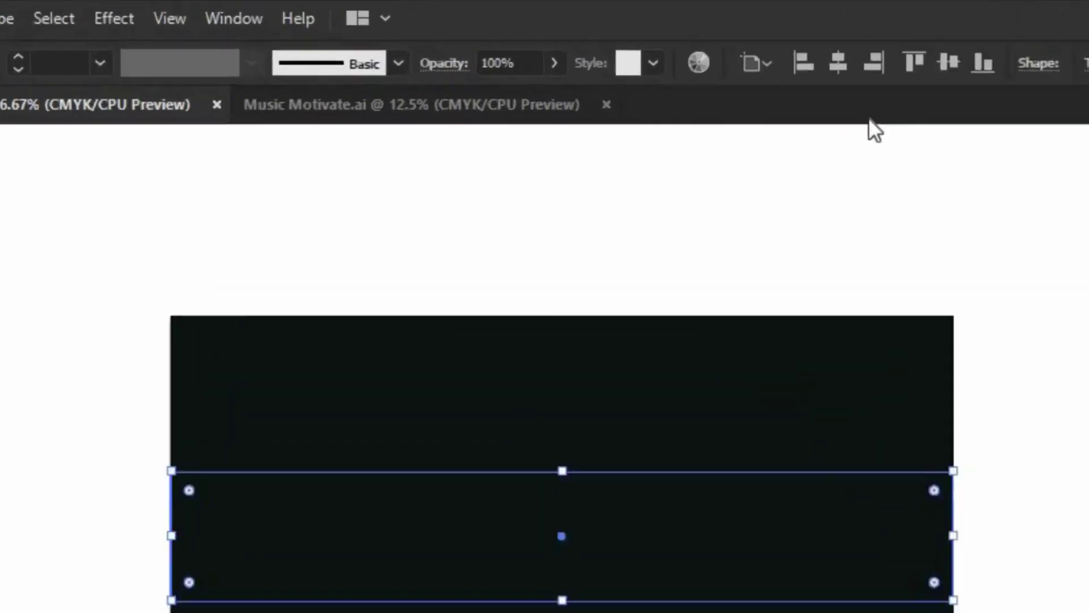
left_click(555, 63)
left_click_drag(549, 95, 531, 96)
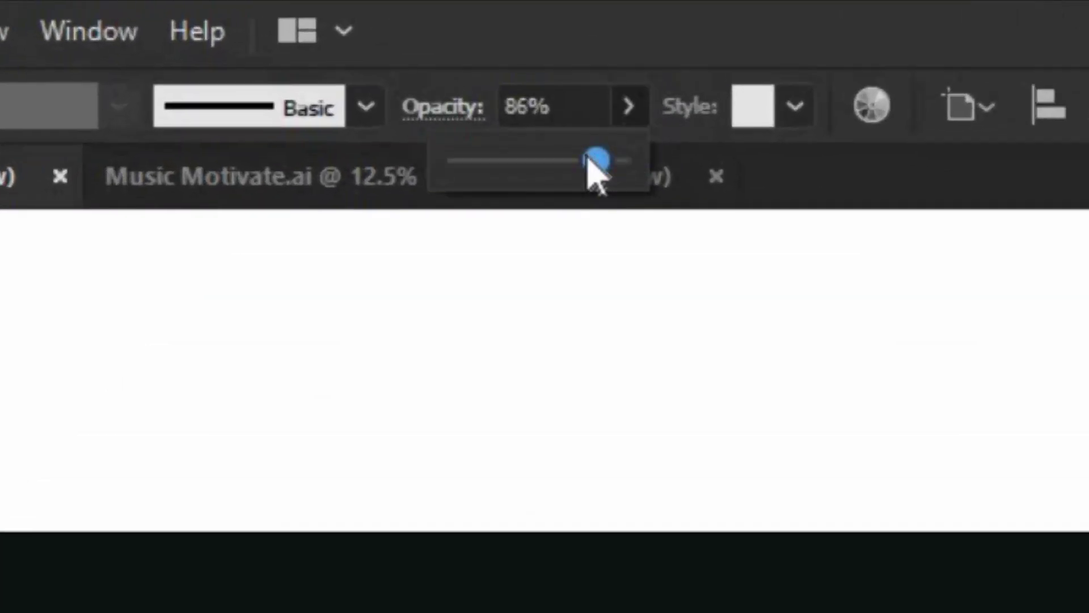
left_click_drag(589, 160, 548, 156)
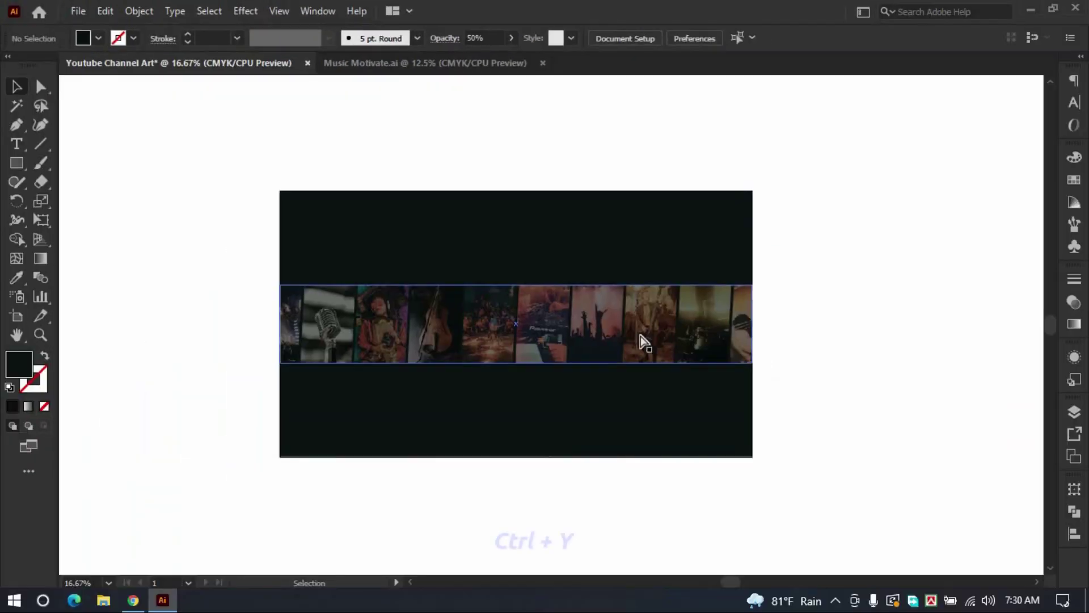
Select the unfilled central safe-area rectangle in outline mode, bring it to the front, and return to preview mode.
key("ctrl+y")
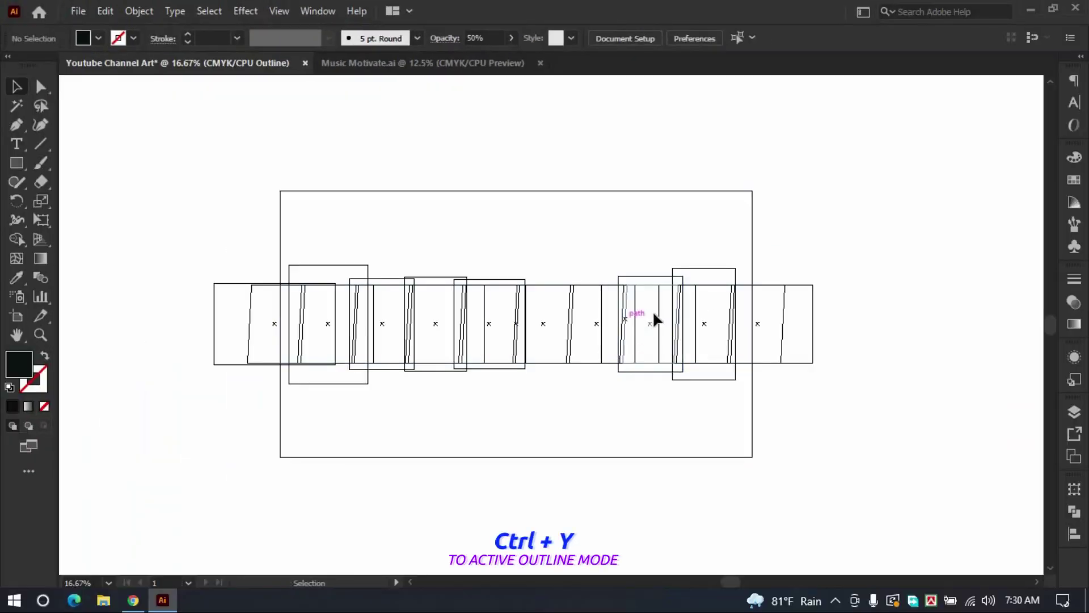
left_click(653, 314)
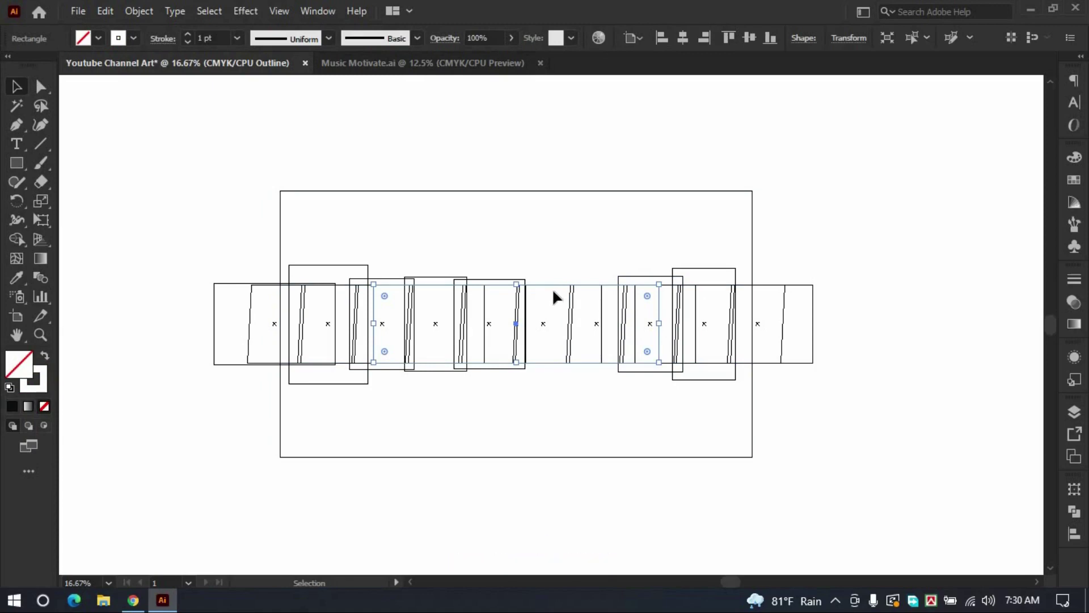
key("ctrl+shift+bracketright")
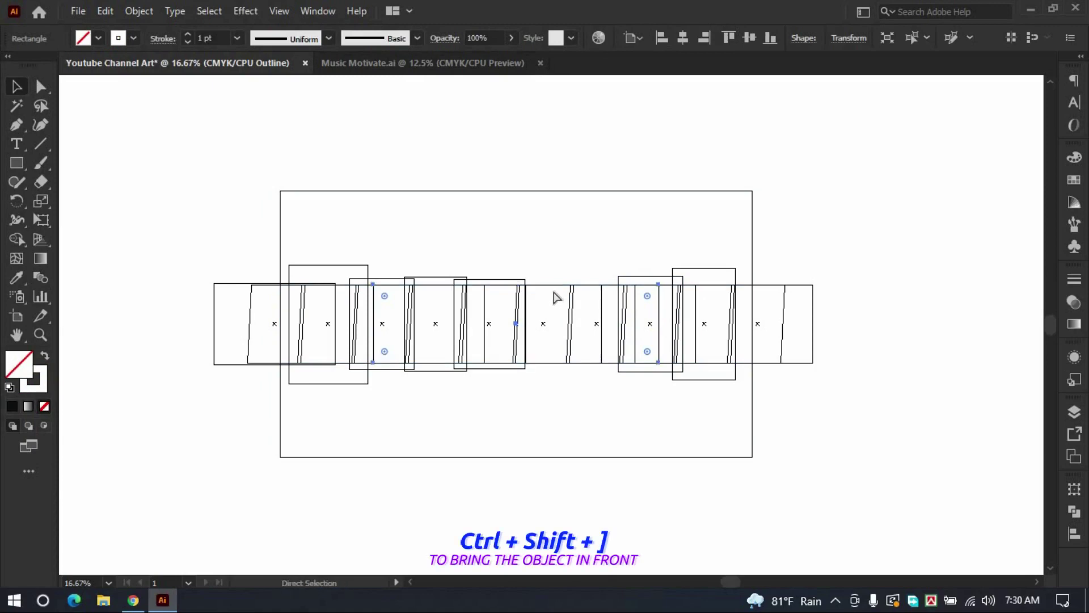
key("ctrl+y")
left_click(944, 161)
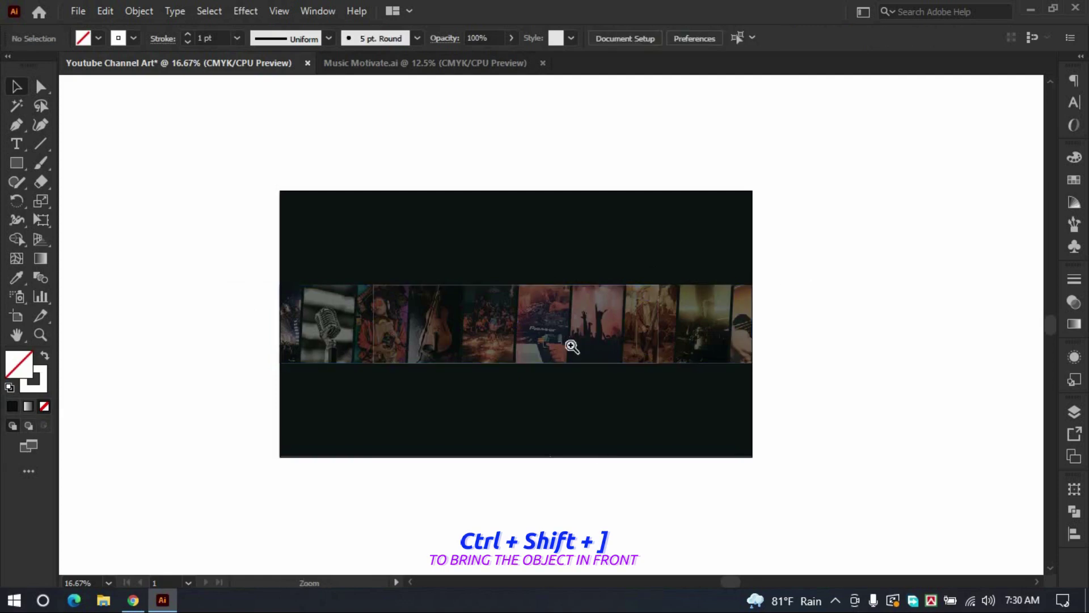
Center the white Music Motivate logo group vertically on the artboard and scale it down to fit inside the photo band.
key("ctrl+plus")
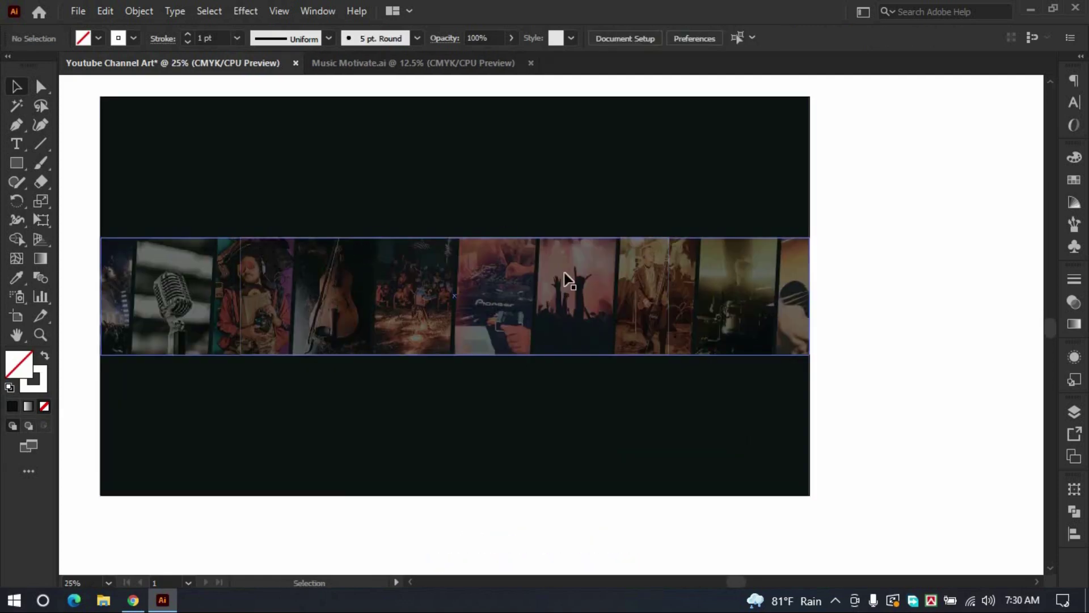
left_click(477, 239)
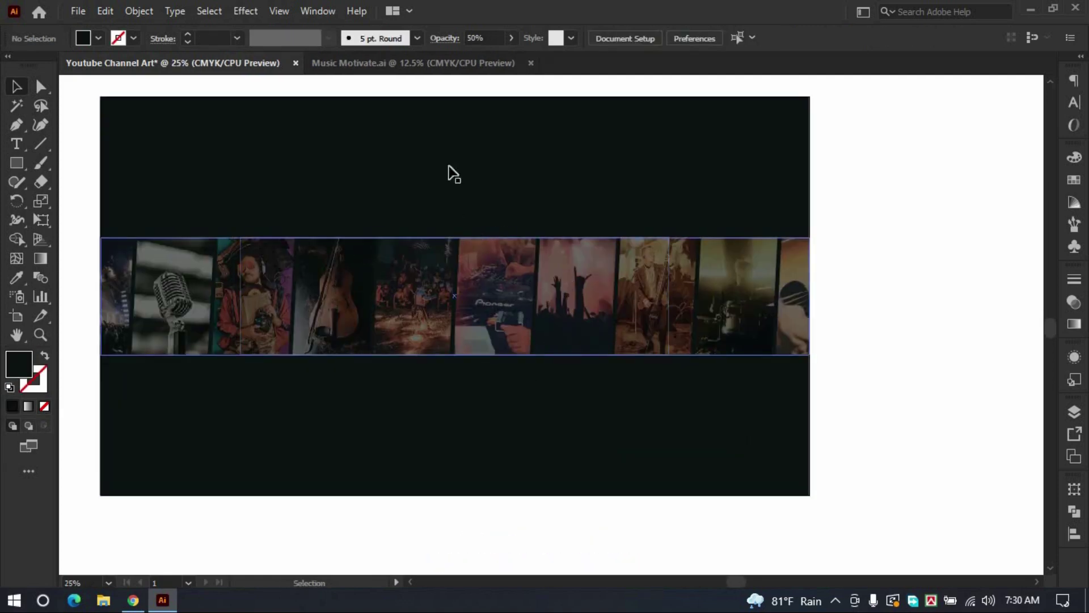
scroll(461, 160, "left", 2)
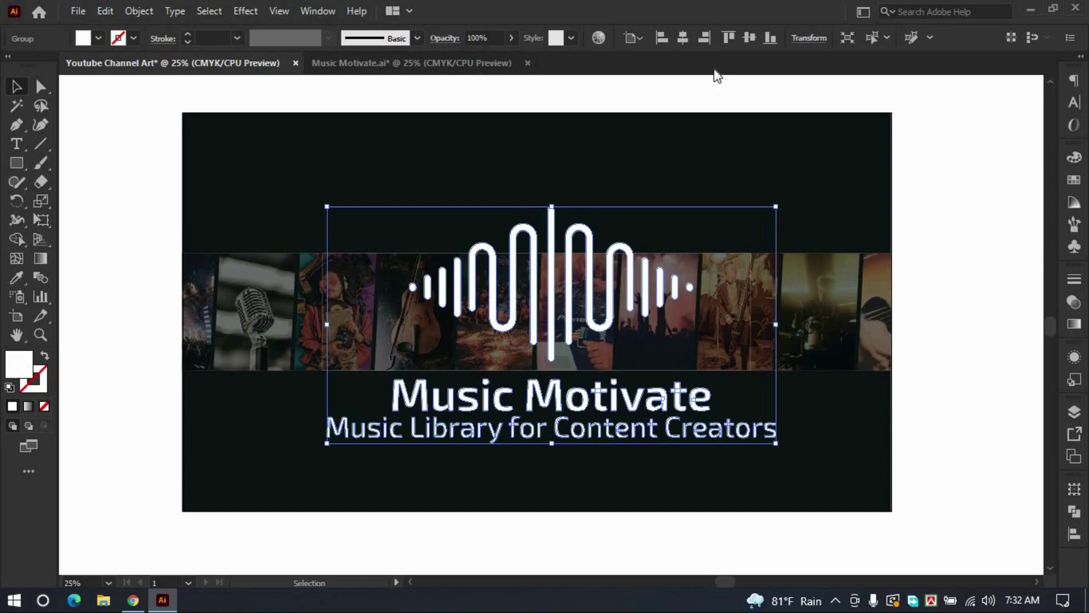
left_click(749, 38)
left_click_drag(763, 314, 636, 301)
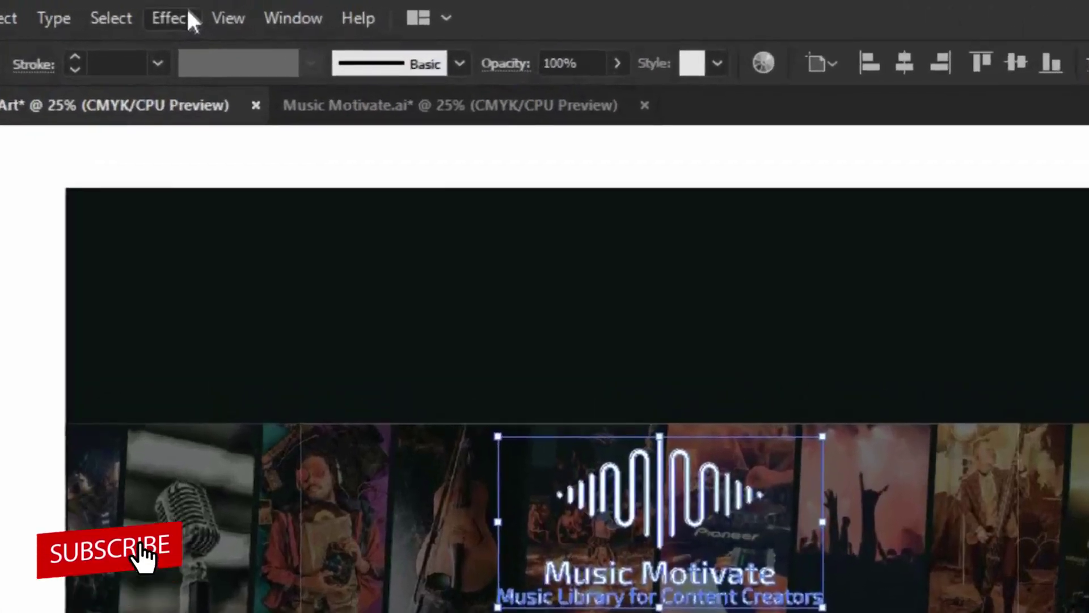
Apply a Multiply drop shadow to the logo group with 75% opacity, 5 px X and Y offsets and 7 px blur.
left_click(255, 11)
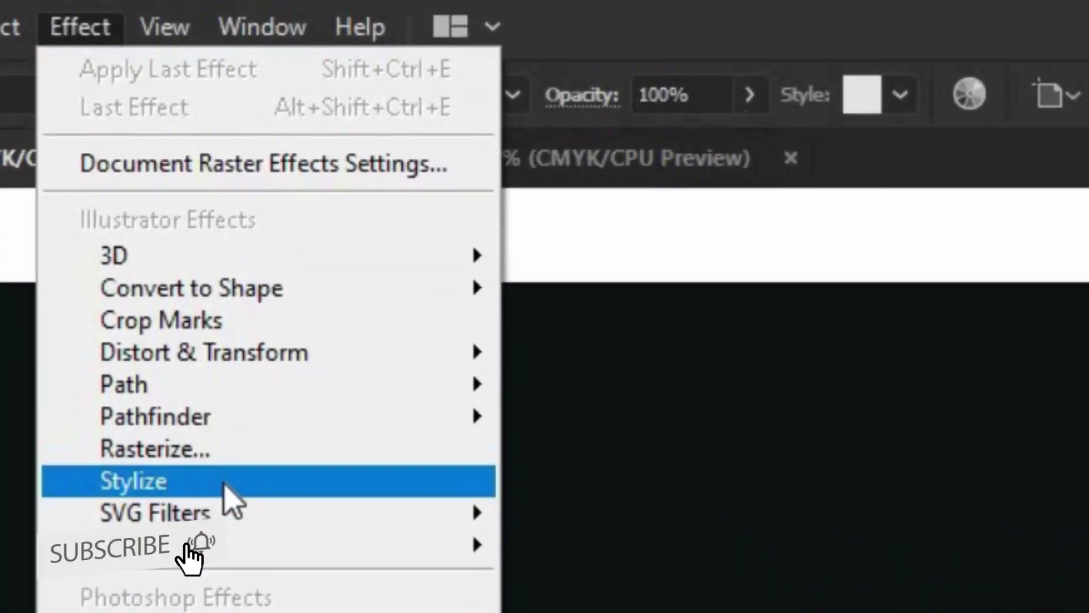
mouse_move(227, 482)
left_click(590, 488)
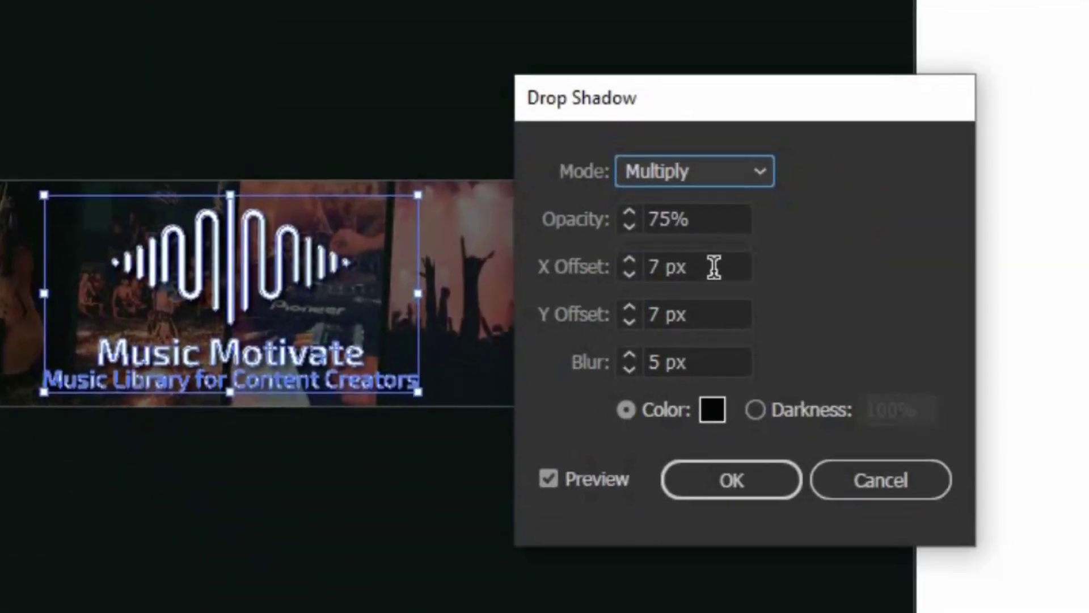
left_click(716, 267)
type("5")
key("Tab")
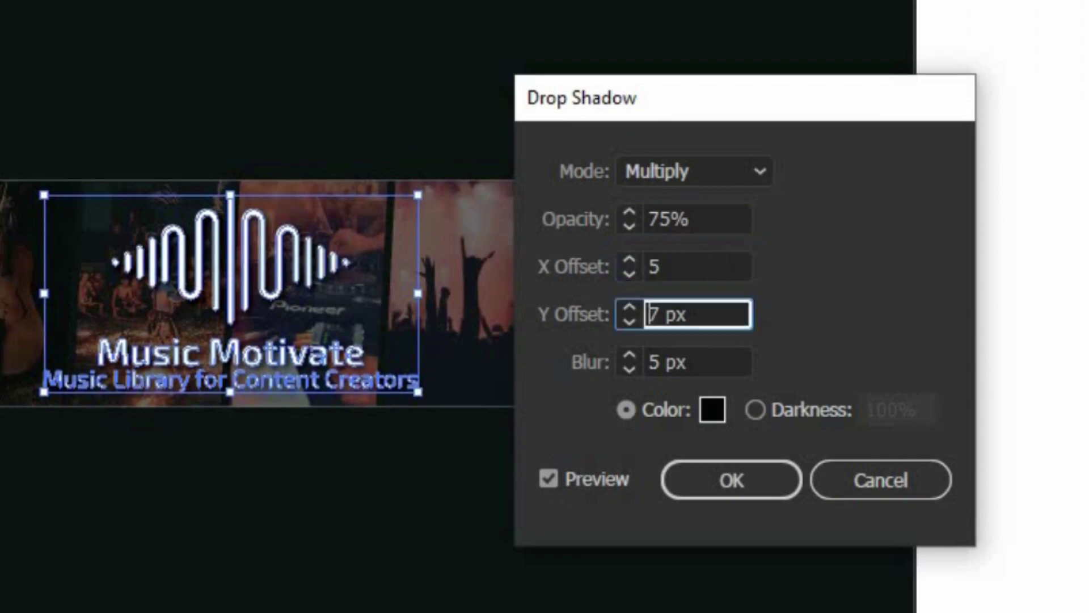
key("Tab")
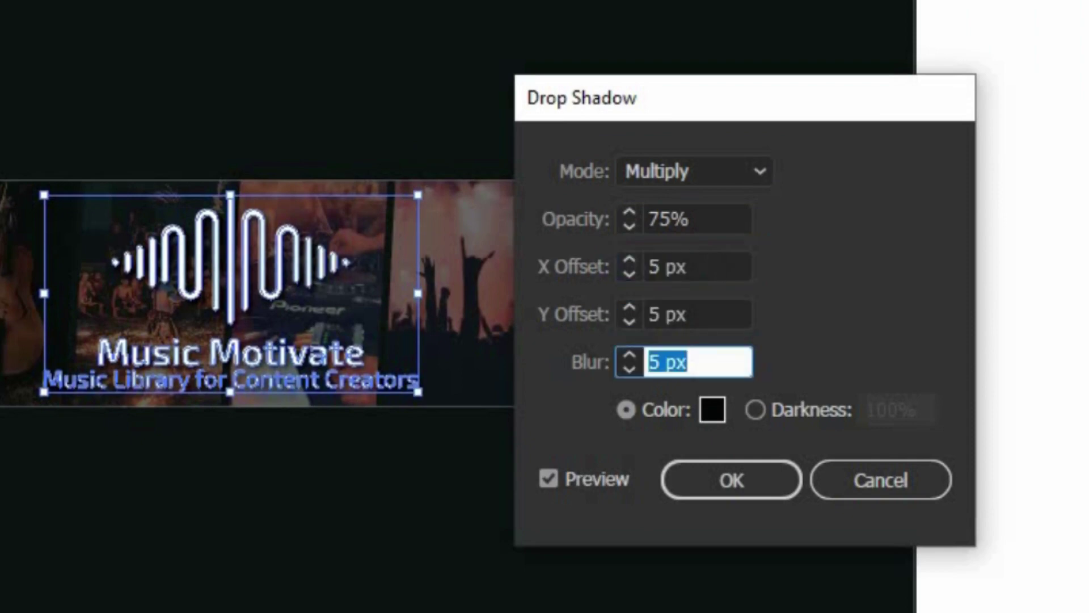
type("7")
key("Return")
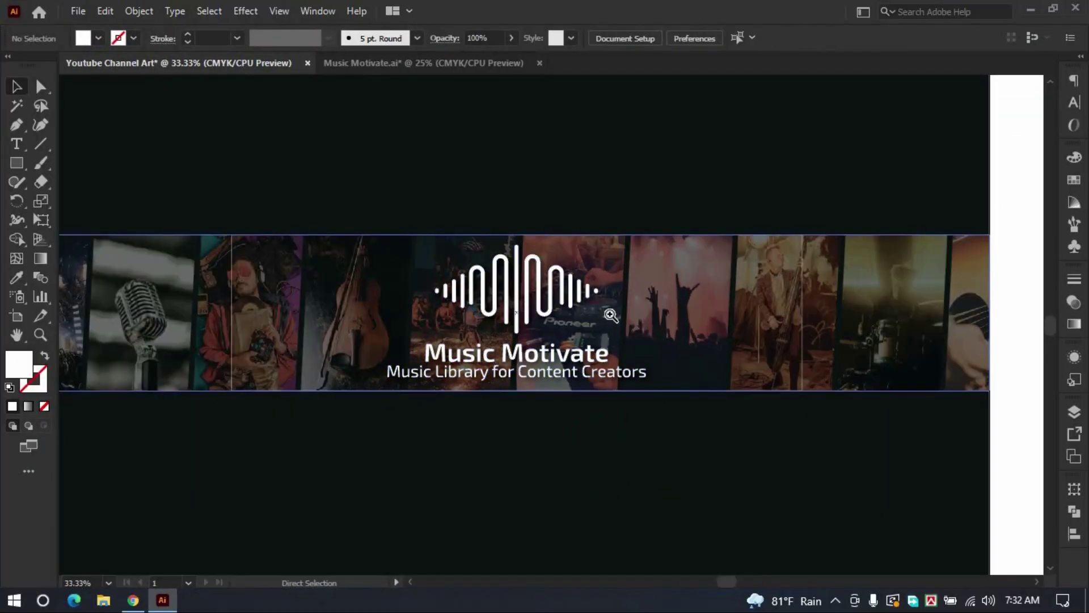
Remove the white stroke from the central safe-area rectangle around the logo and deselect it.
left_click(610, 315, "ctrl+alt")
left_click_drag(572, 328, 615, 301)
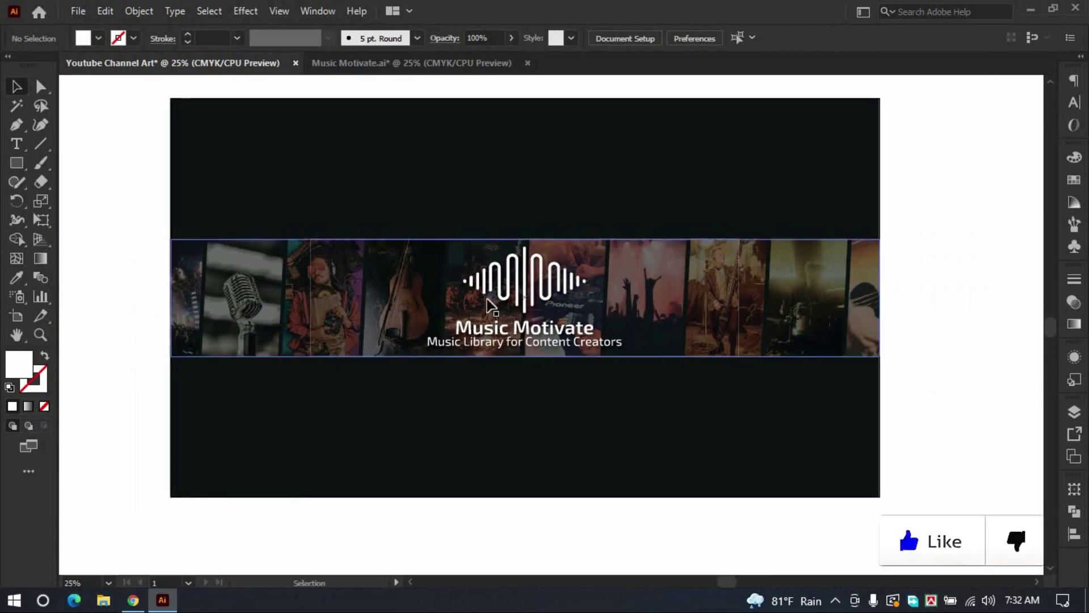
left_click(671, 277)
left_click(40, 388)
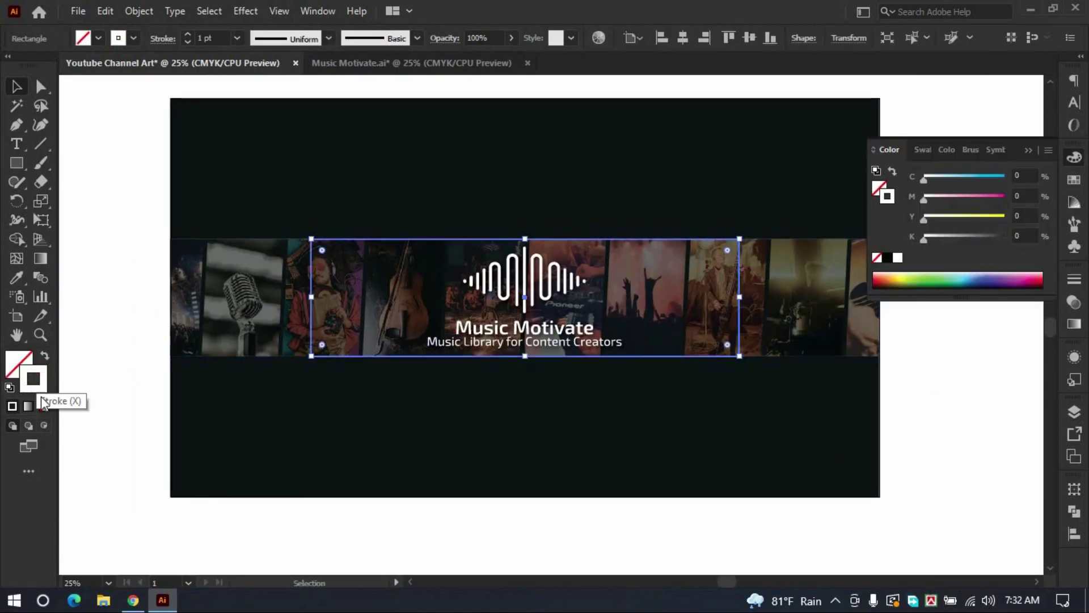
left_click(45, 404)
left_click(213, 236)
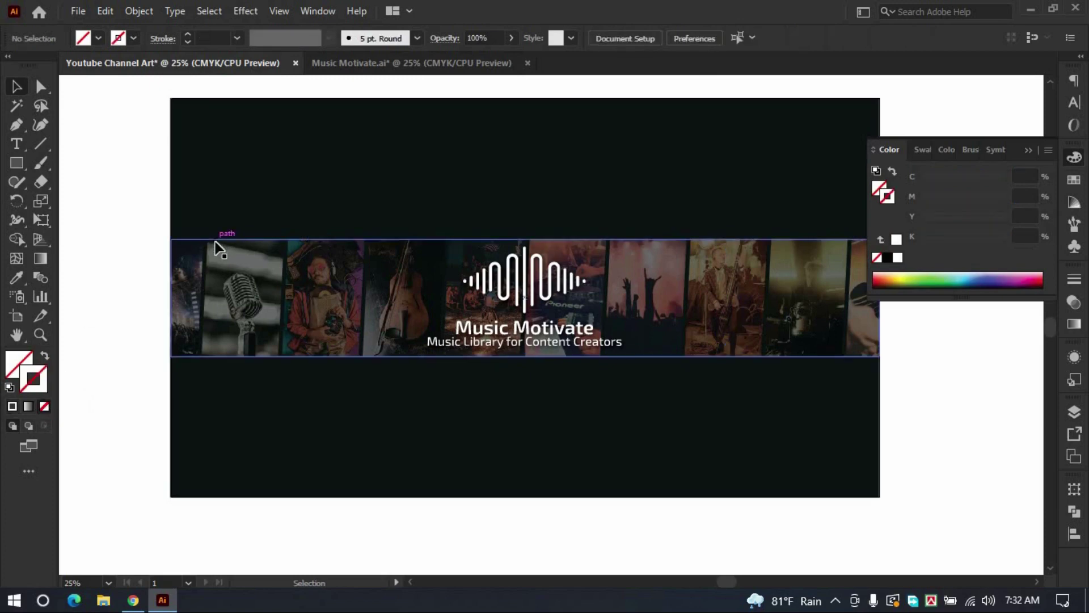
Remove the white stroke from the full-width rectangle beneath the photo strip, and unhide all objects with nothing left selected.
left_click(189, 266)
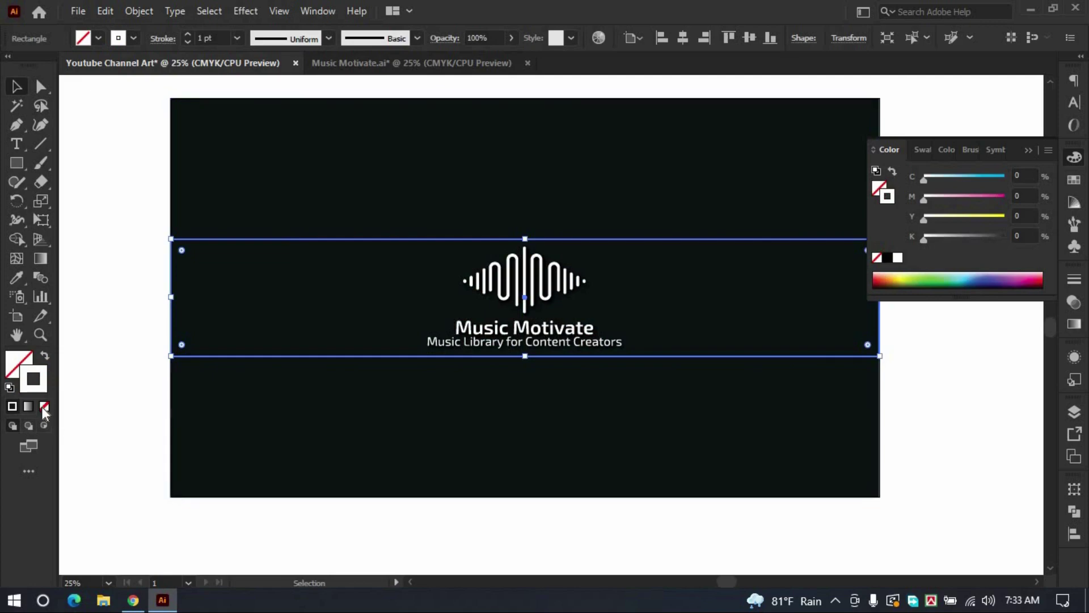
left_click(43, 407)
left_click(113, 290)
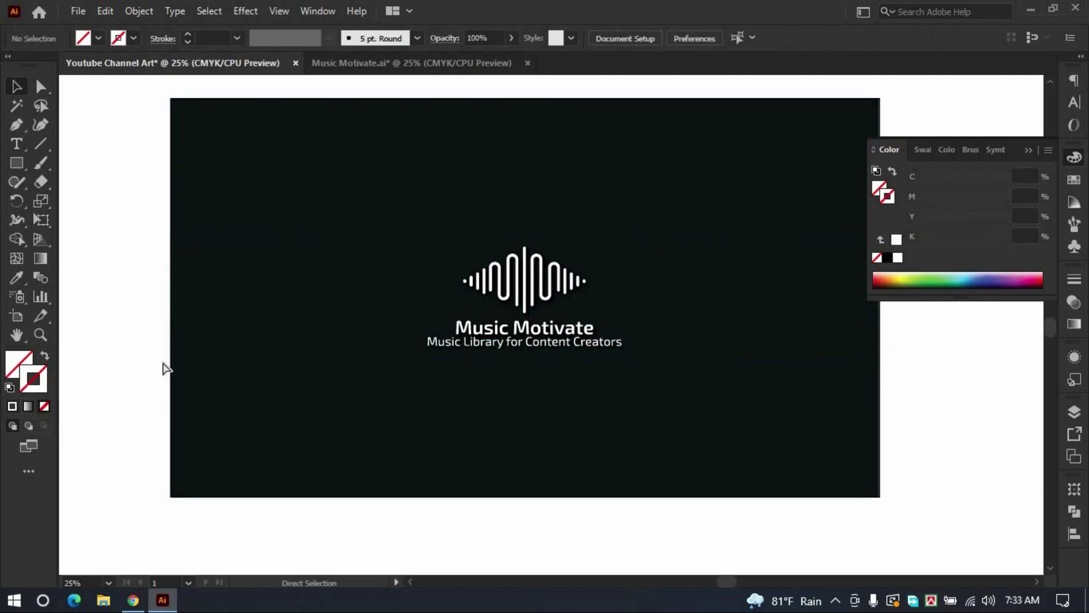
key("ctrl+alt+3")
left_click(136, 206)
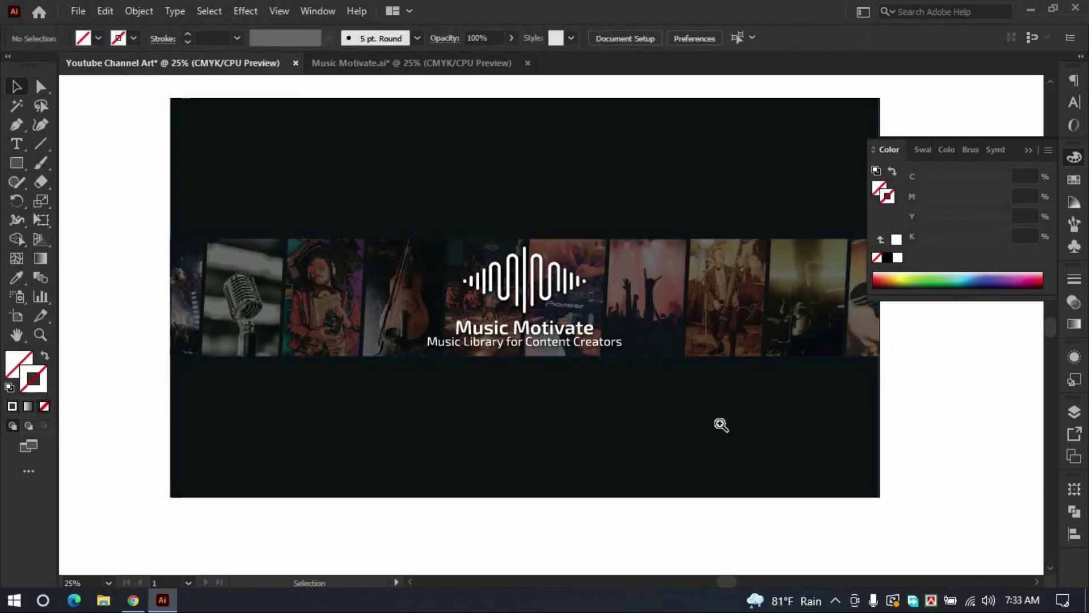